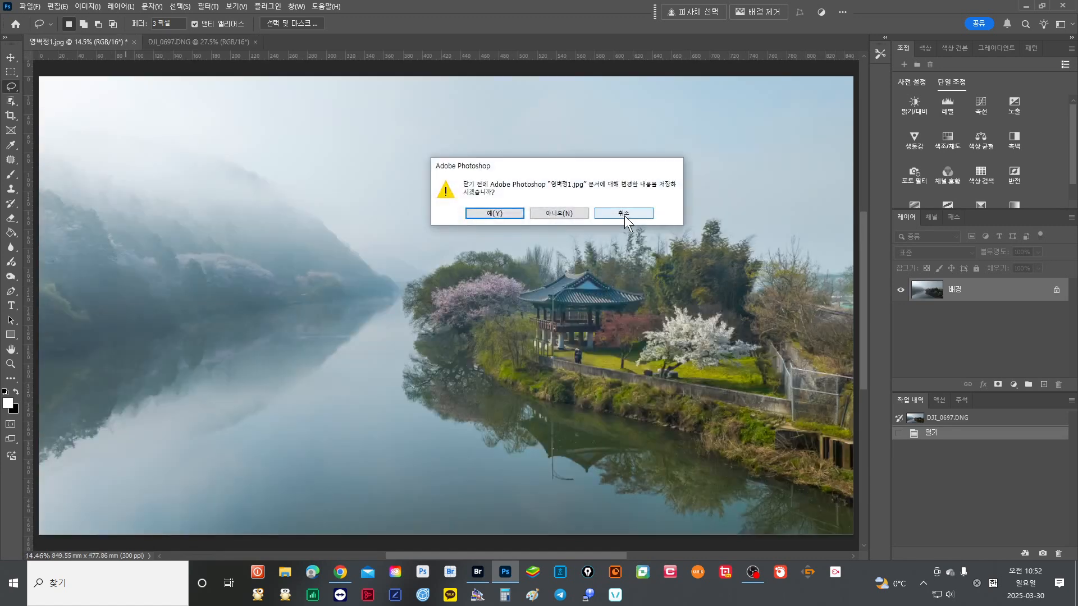
Step: Keep 영벽정1.jpg open by cancelling its closing, and compare it with the unedited DJI_0697.DNG photo
click(624, 216)
click(239, 44)
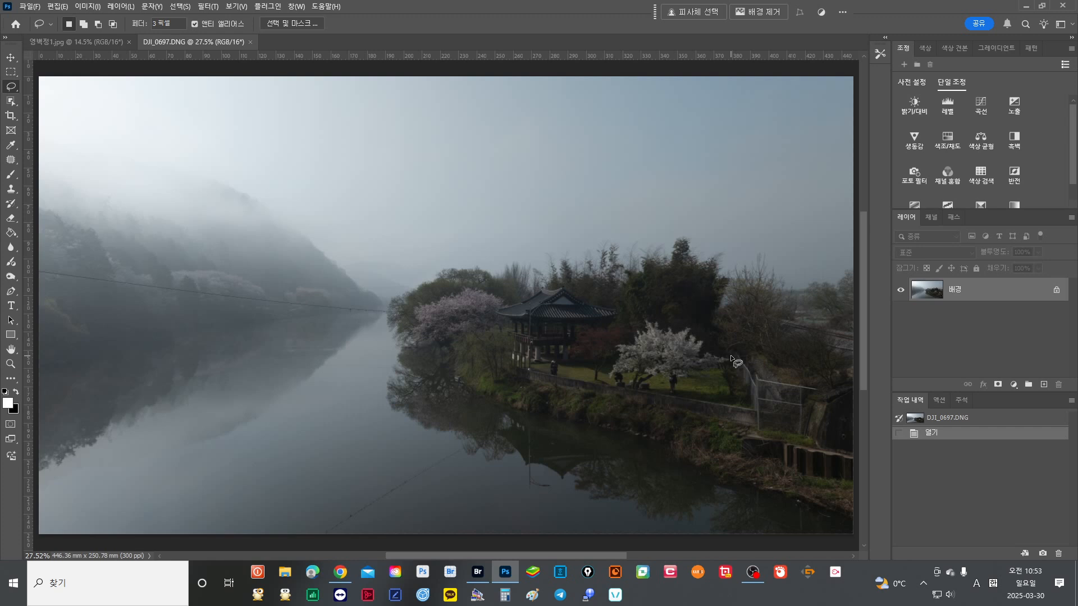
click(79, 42)
click(217, 43)
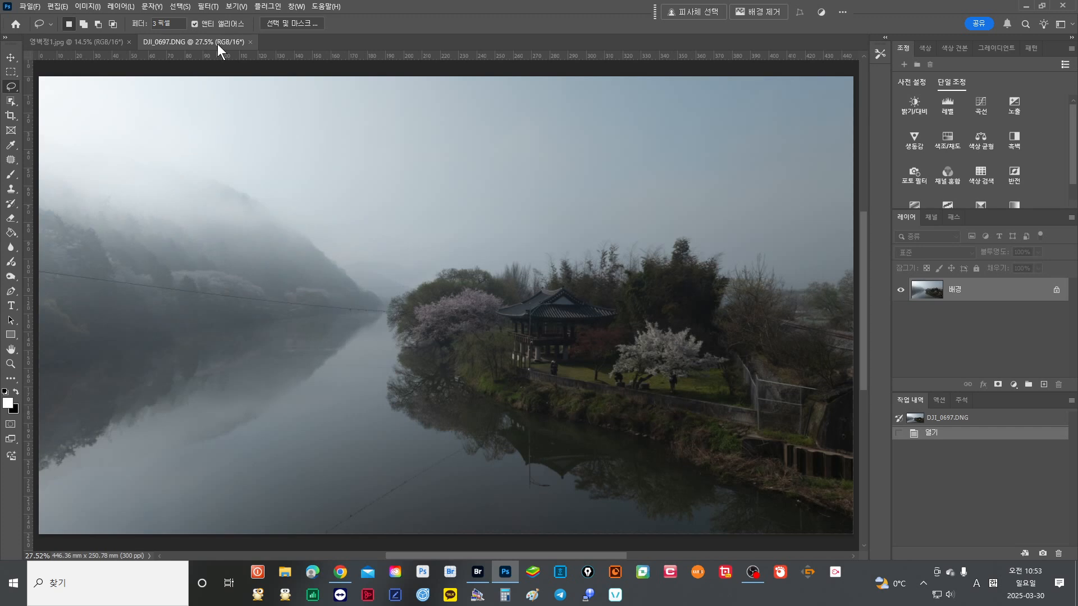
click(83, 42)
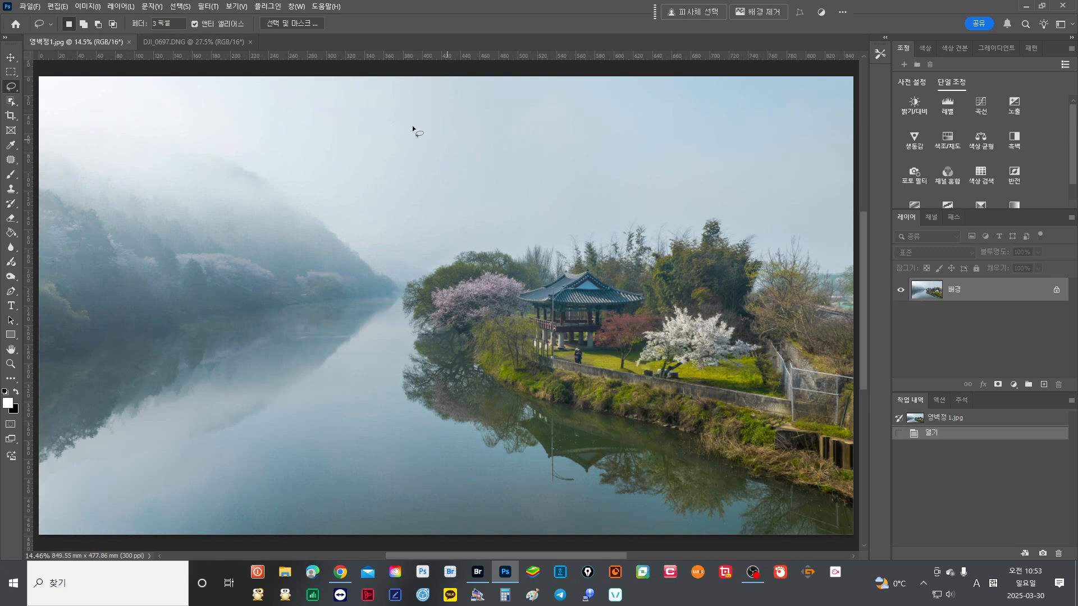
key(ctrl+Tab)
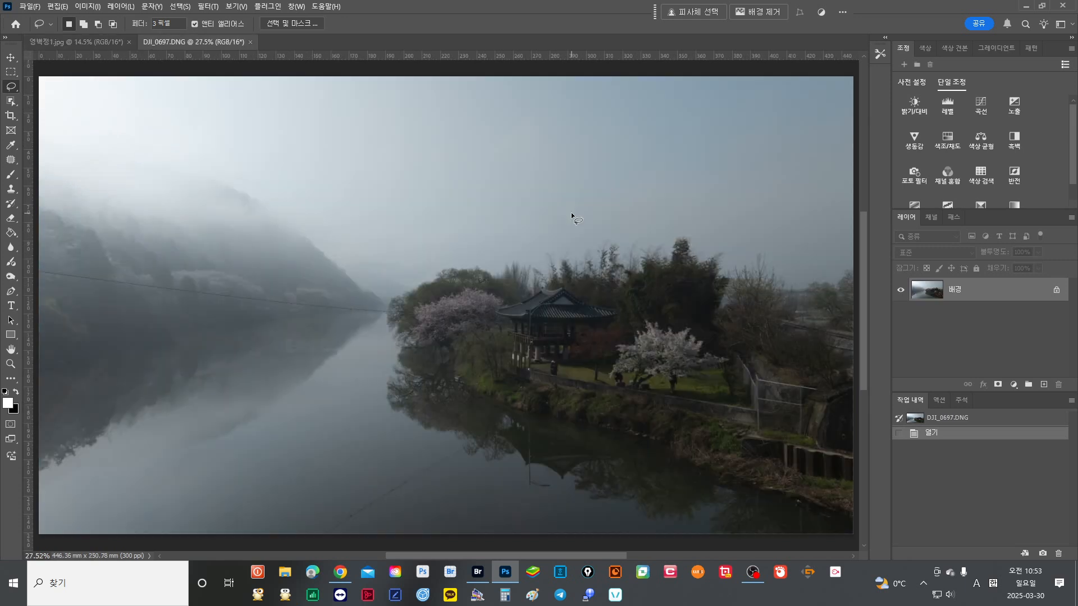
Step: Duplicate the background layer of DJI_0697.DNG and bring up the image's colour channels
key(ctrl+j)
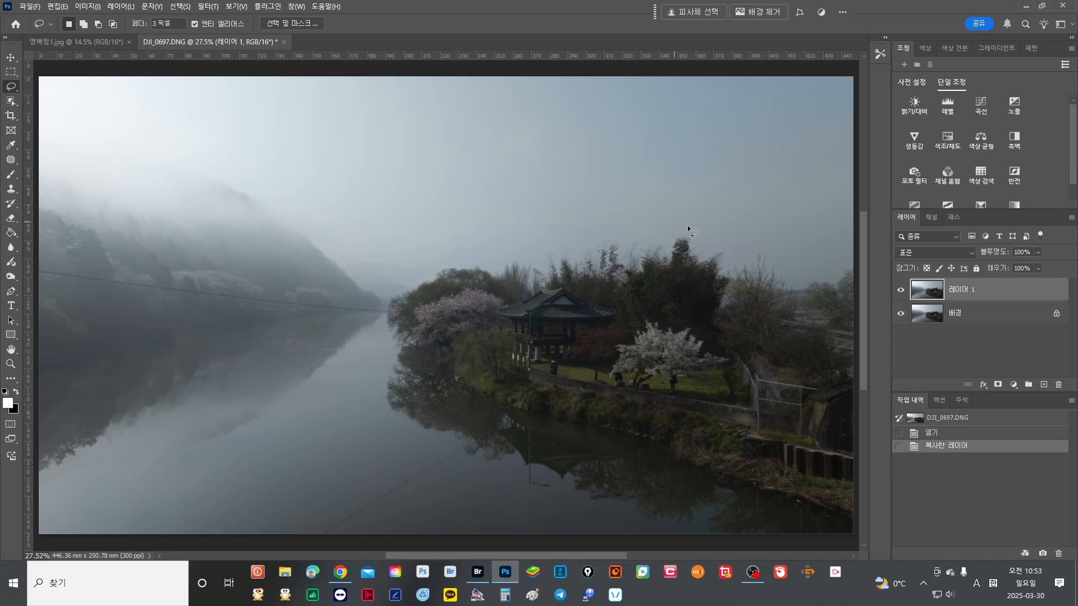
click(932, 217)
ctrl+click(925, 248)
key(ctrl+d)
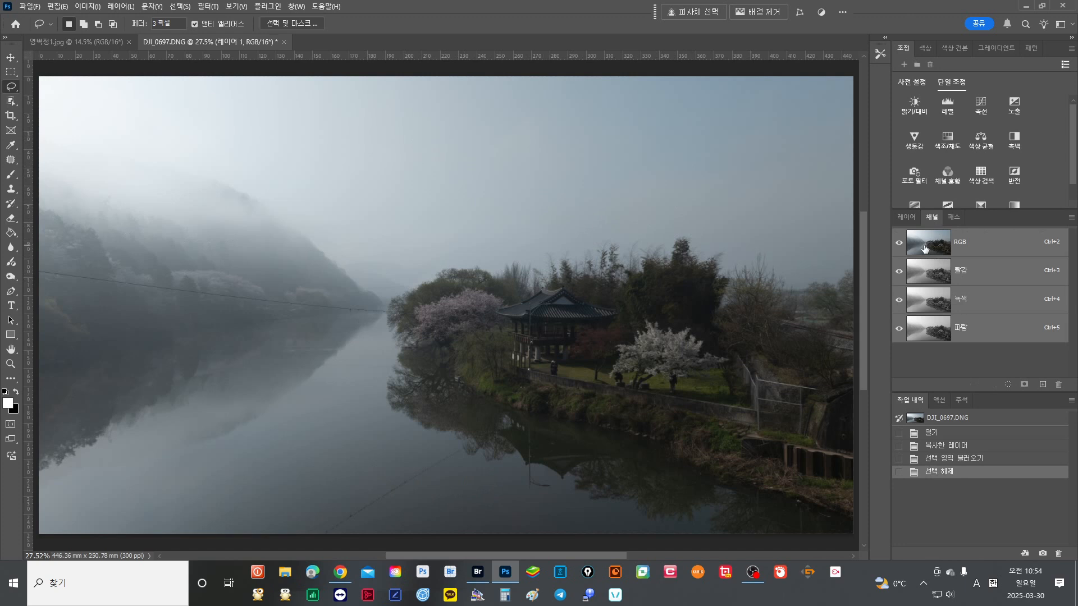
key(ctrl+a)
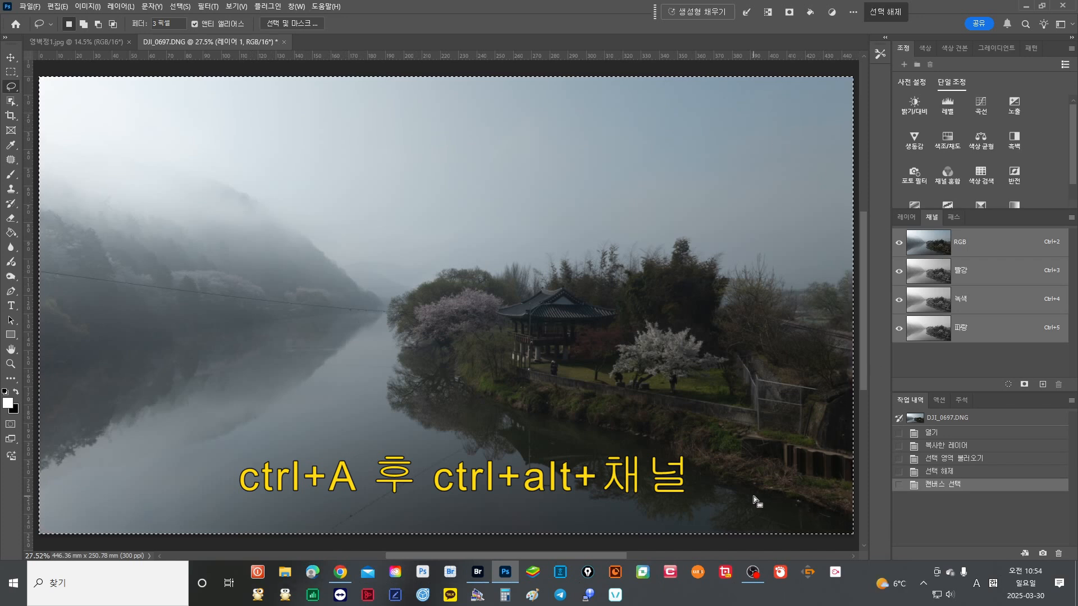
ctrl+alt+click(922, 250)
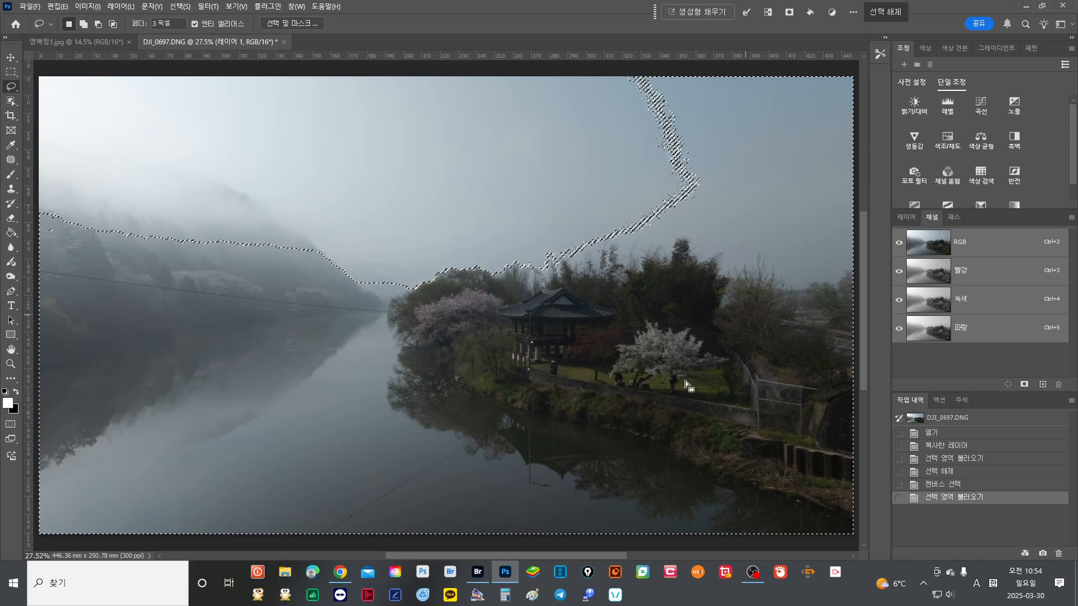
click(648, 433)
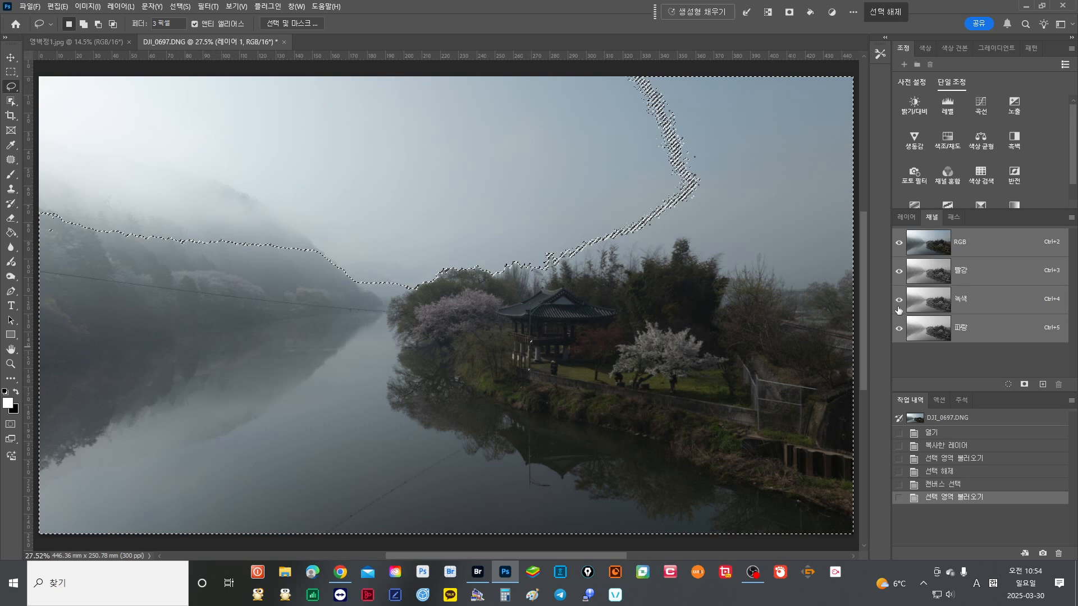
ctrl+click(927, 249)
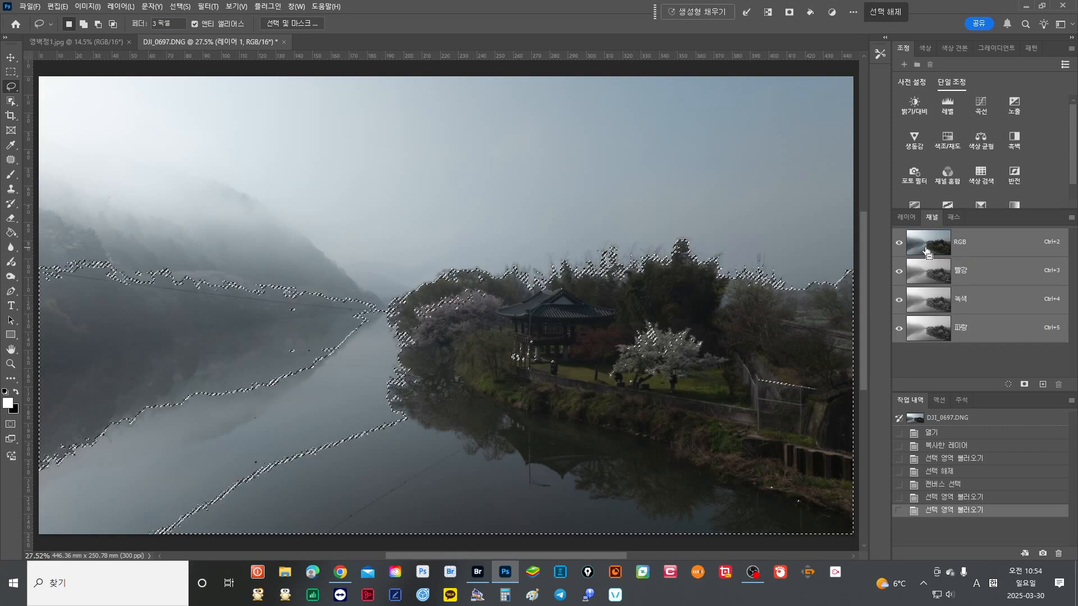
ctrl+alt+shift+click(927, 249)
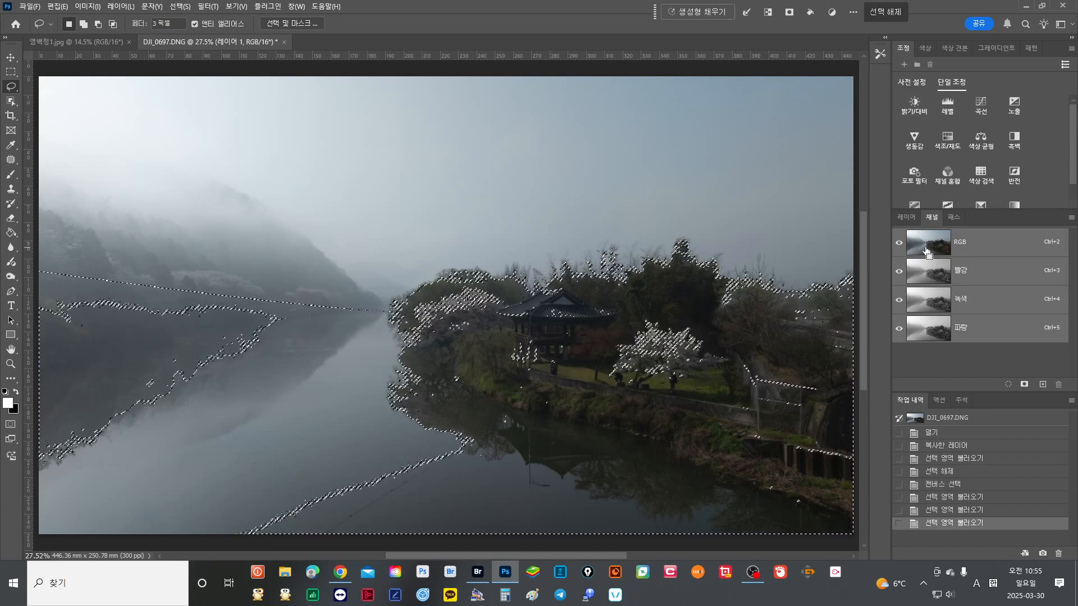
key(ctrl+d)
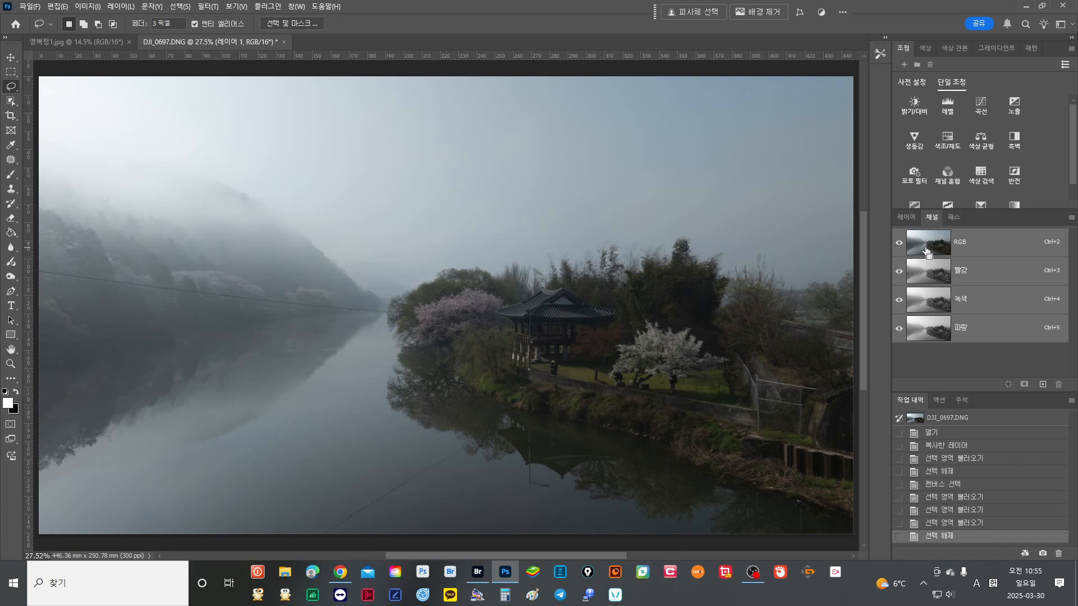
ctrl+click(927, 251)
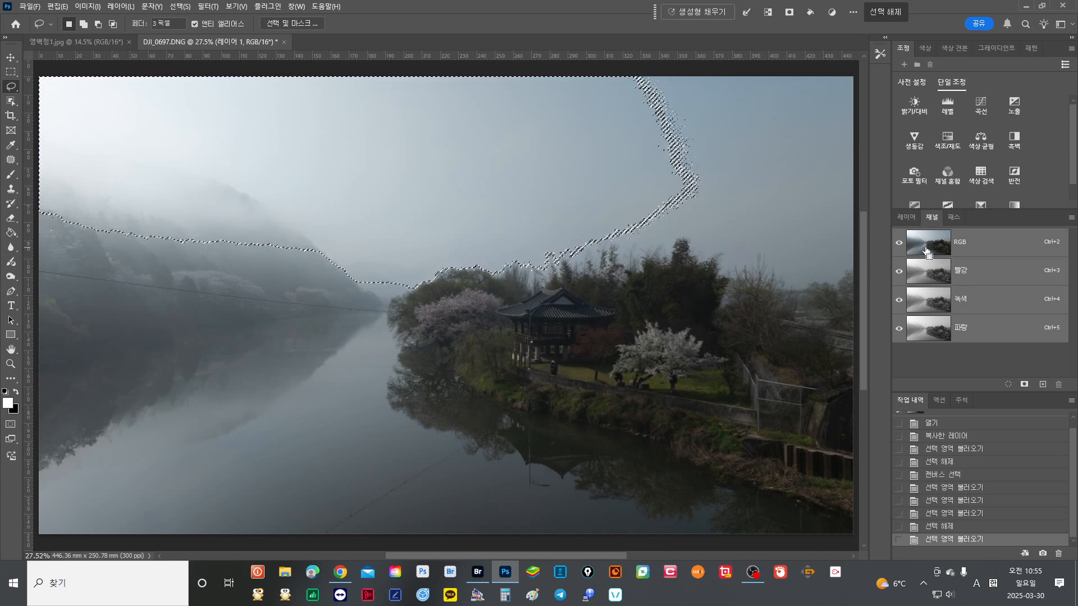
key(ctrl+d)
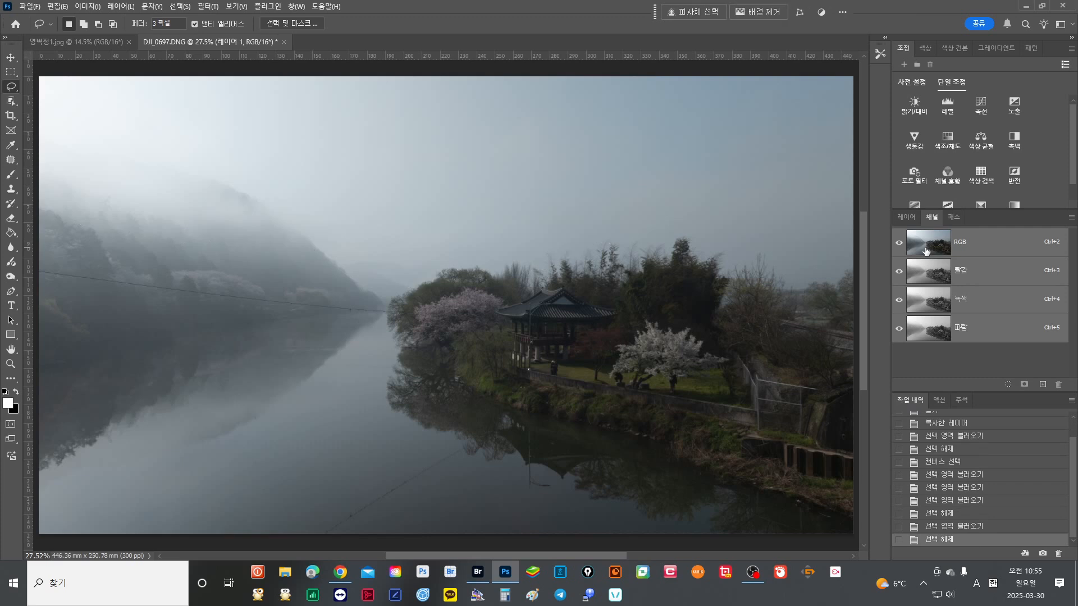
Step: Select the whole canvas and subtract the RGB channel's luminosity from the selection three times to isolate the dark areas
key(ctrl+a)
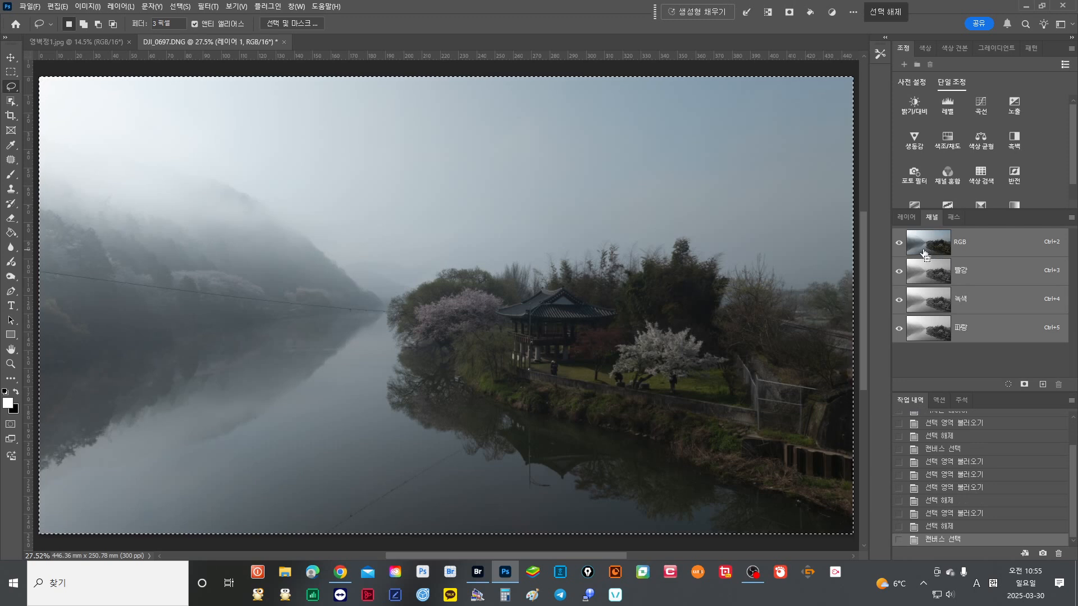
ctrl+click(926, 252)
ctrl+alt+shift+click(925, 252)
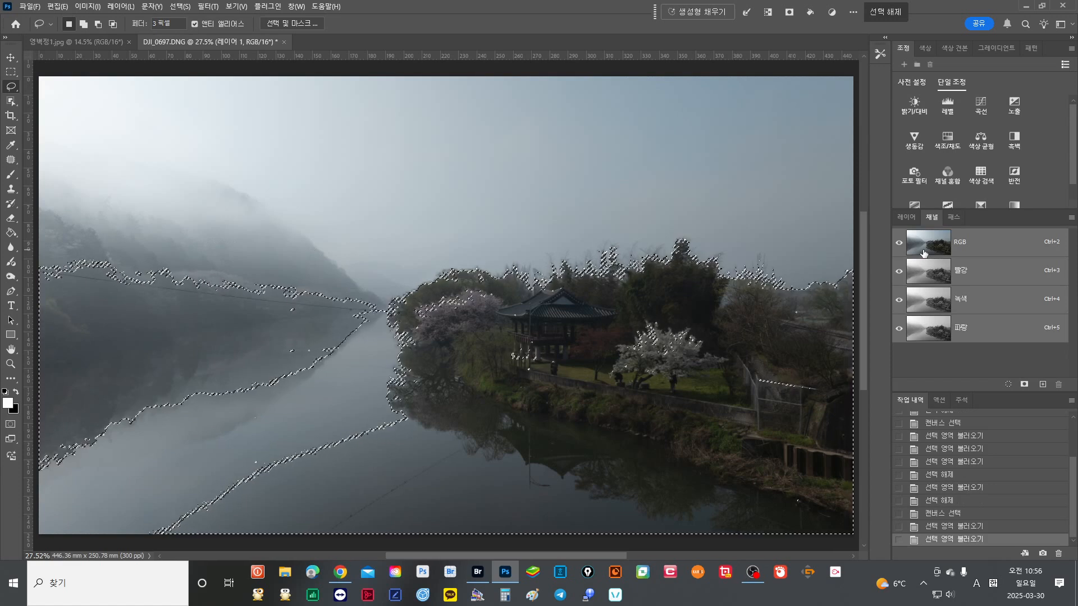
ctrl+click(925, 254)
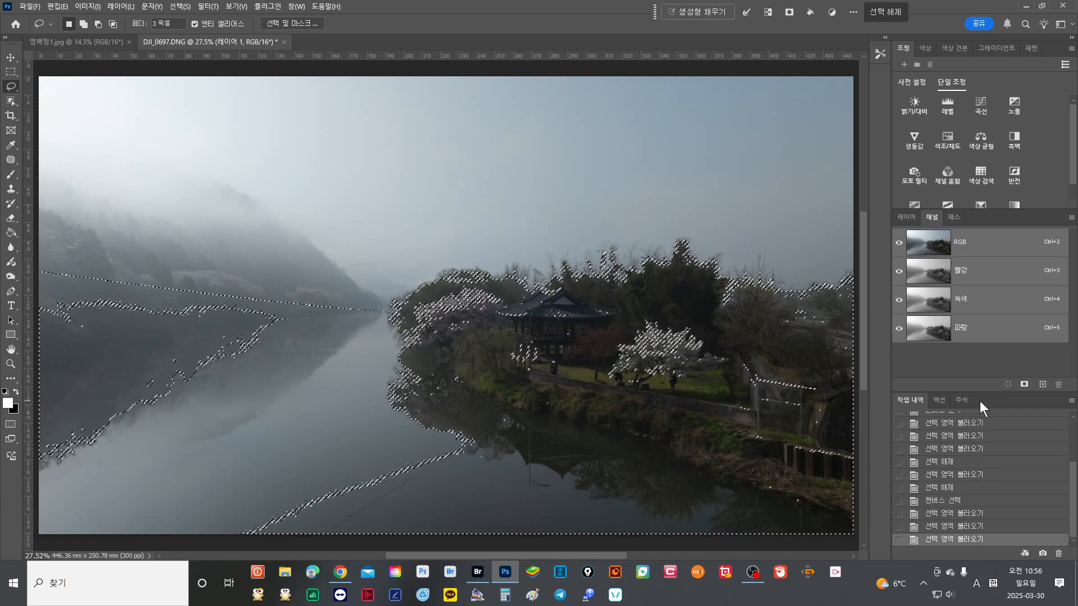
Step: Add a Curves adjustment layer above the duplicated photo layer, masked by the dark-area selection
click(908, 218)
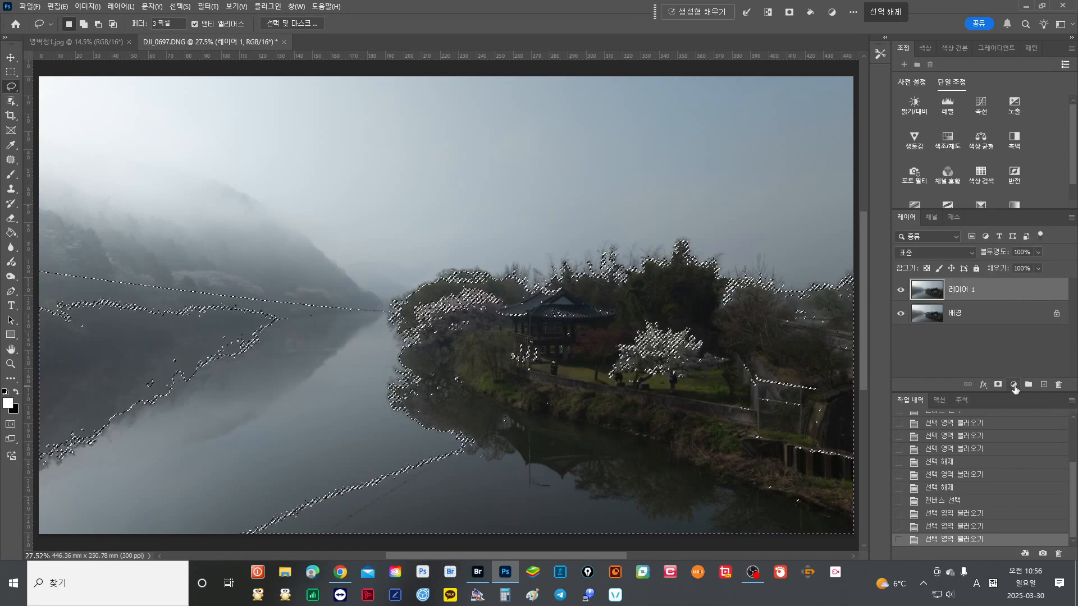
click(1013, 385)
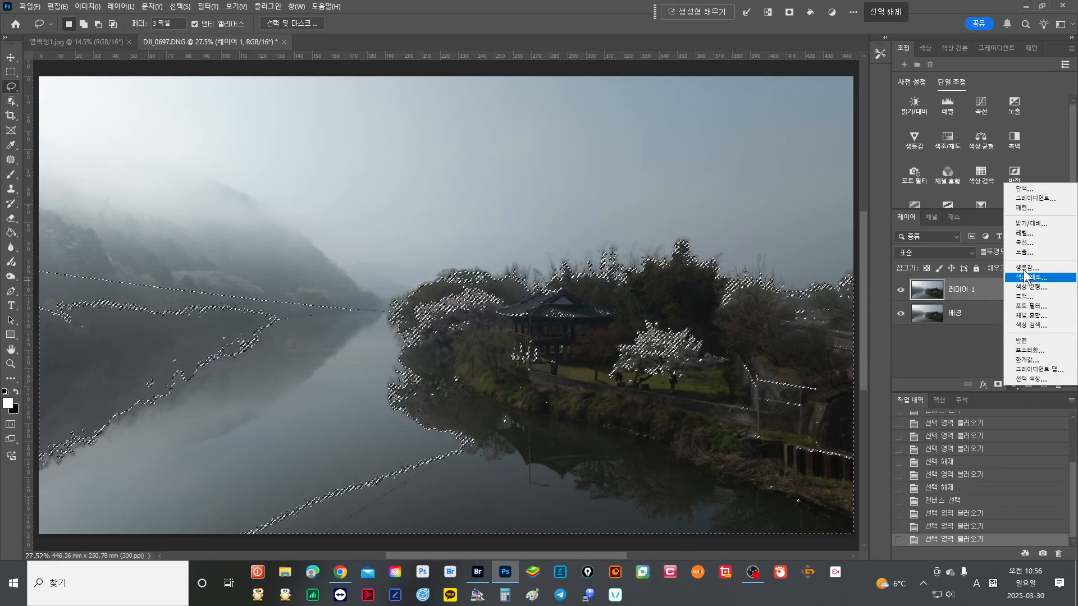
click(1030, 243)
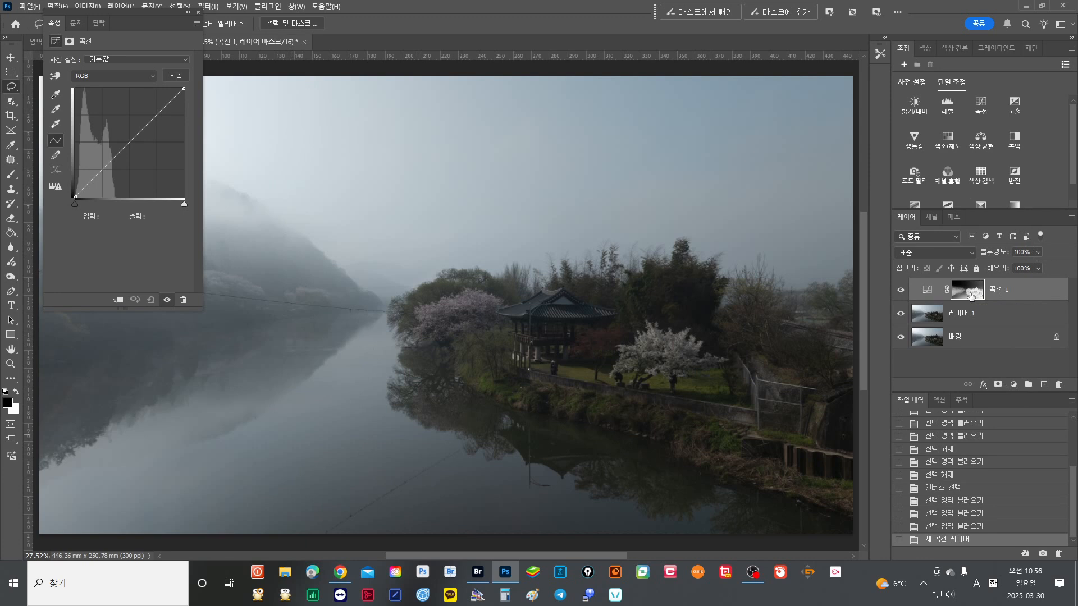
Step: Inspect the Curves layer's mask on its own across the whole canvas, and return to the normal image view
alt+click(970, 295)
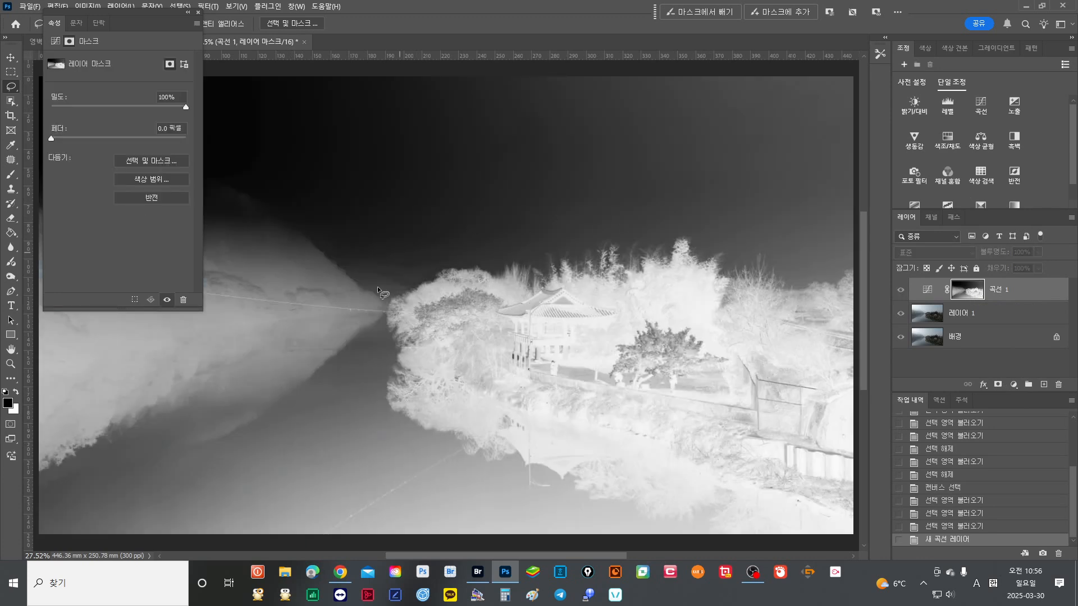
click(198, 11)
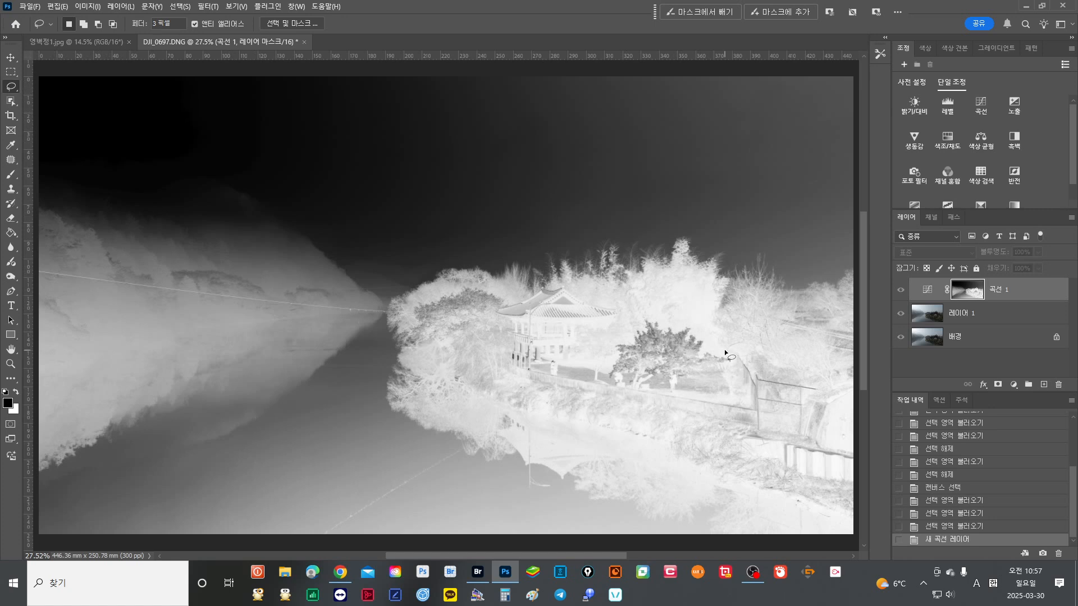
alt+click(968, 296)
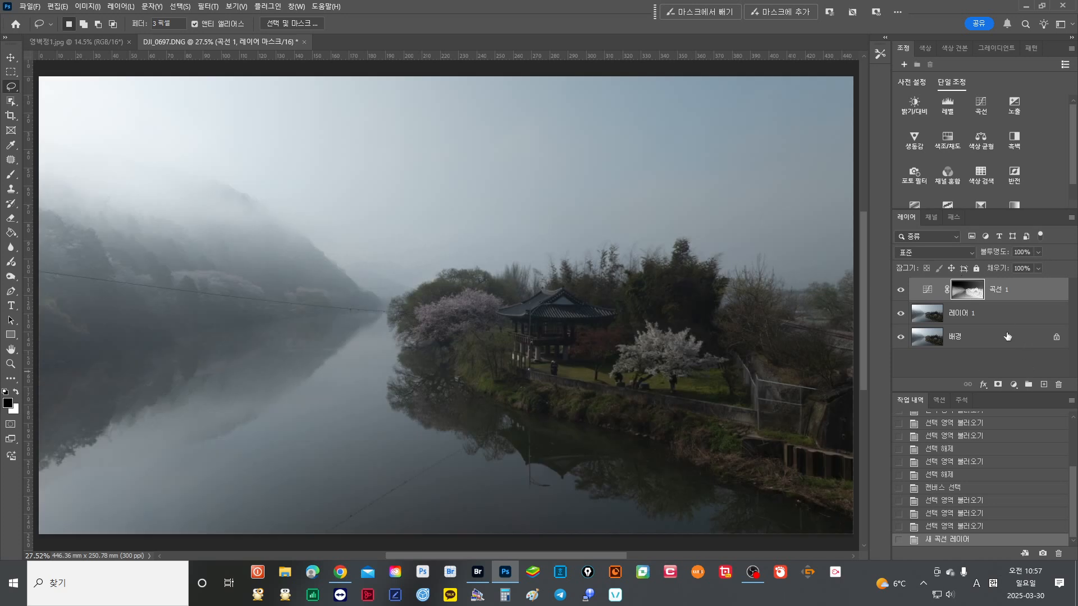
Step: Set the Curves layer's blending mode to Screen (스크린) to brighten the dark areas
click(969, 254)
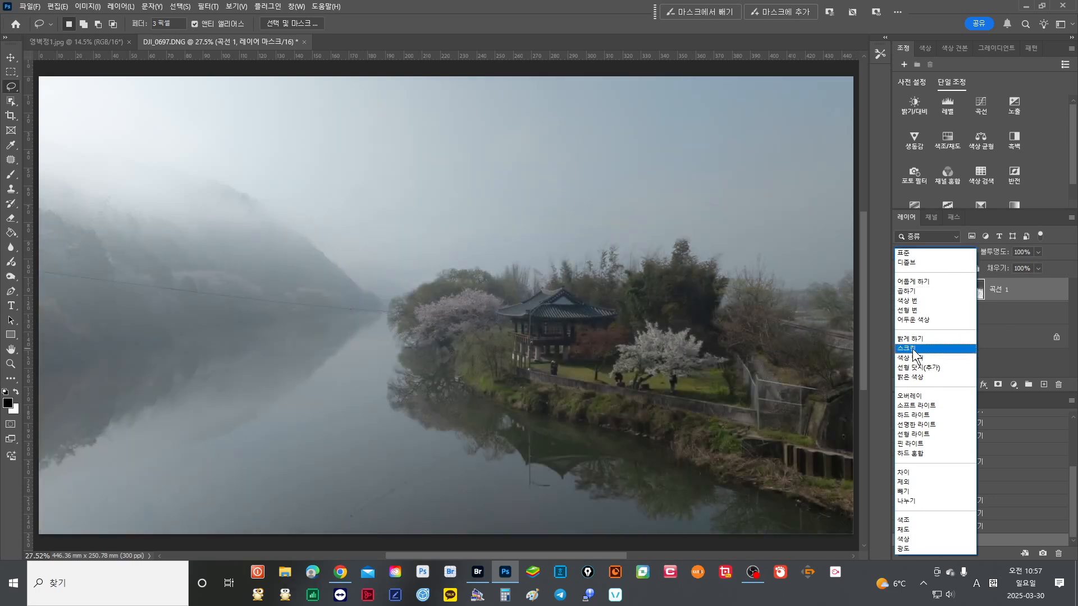
click(913, 349)
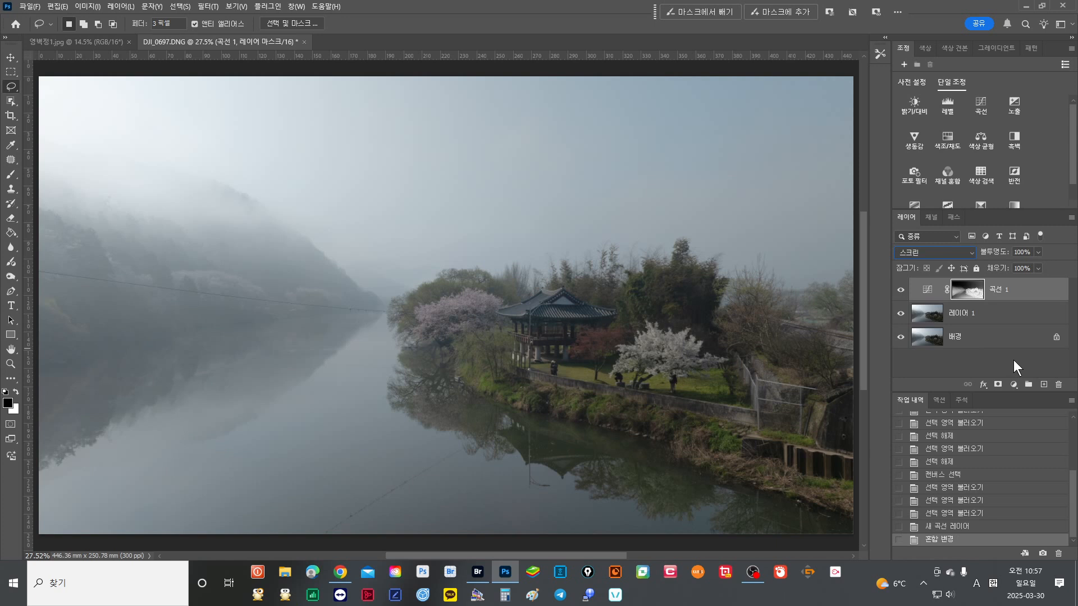
Step: Duplicate the Screen-blended Curves layer and set the copy's opacity to 59%
key(ctrl+j)
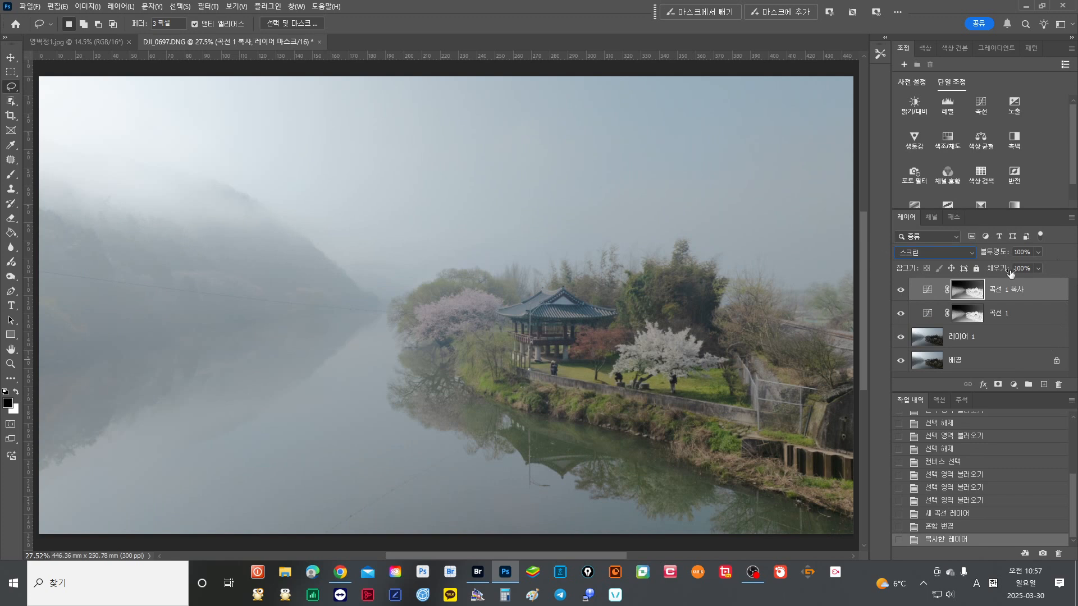
click(1036, 252)
click(1014, 266)
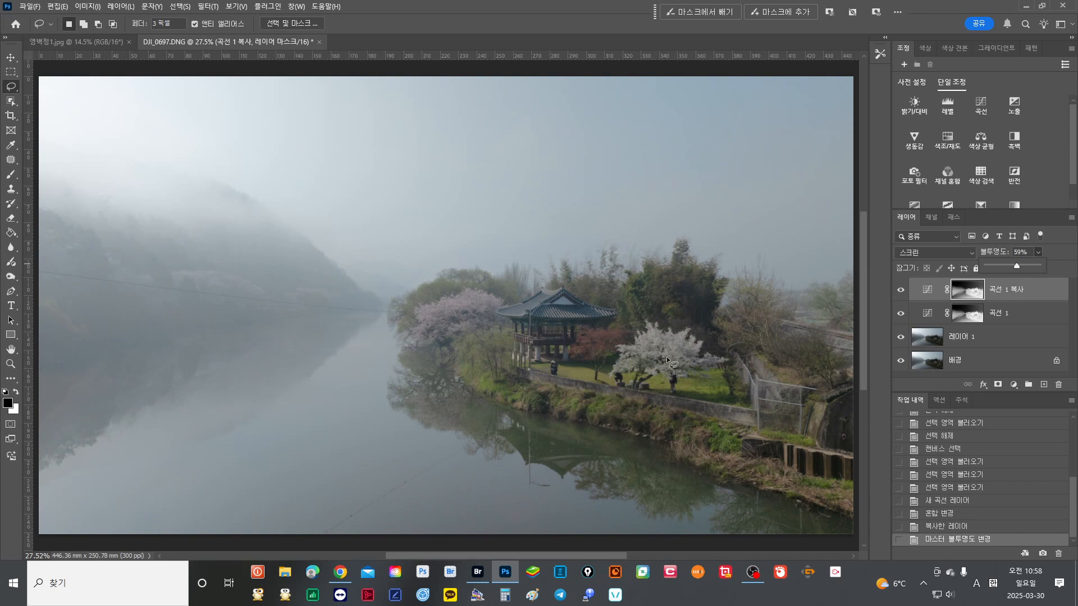
Step: Compare the brightened photo with the finished reference image 영벽정1.jpg
click(91, 44)
click(89, 42)
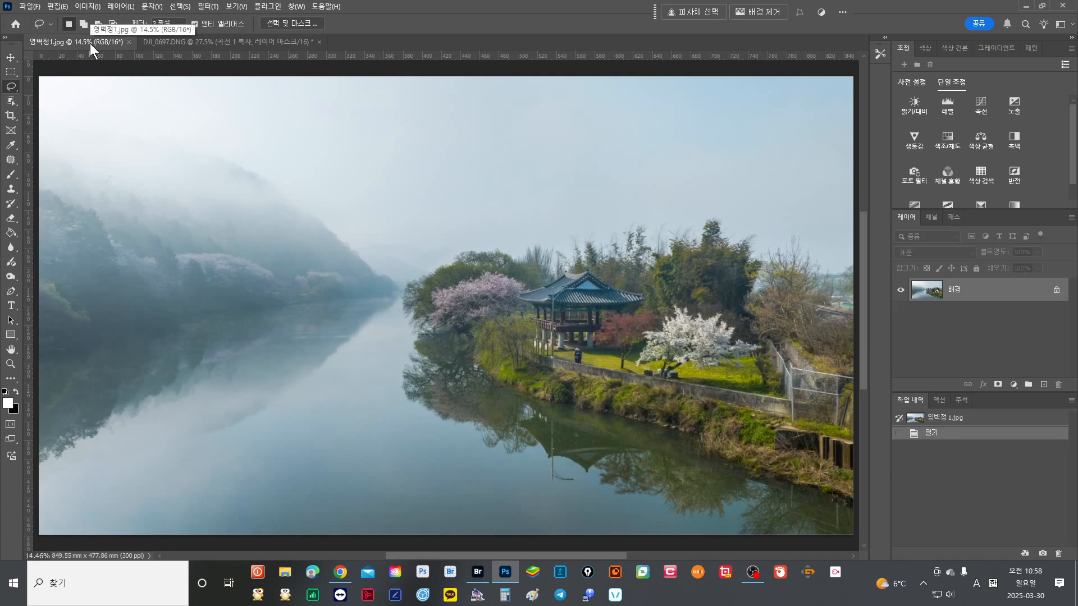
click(230, 40)
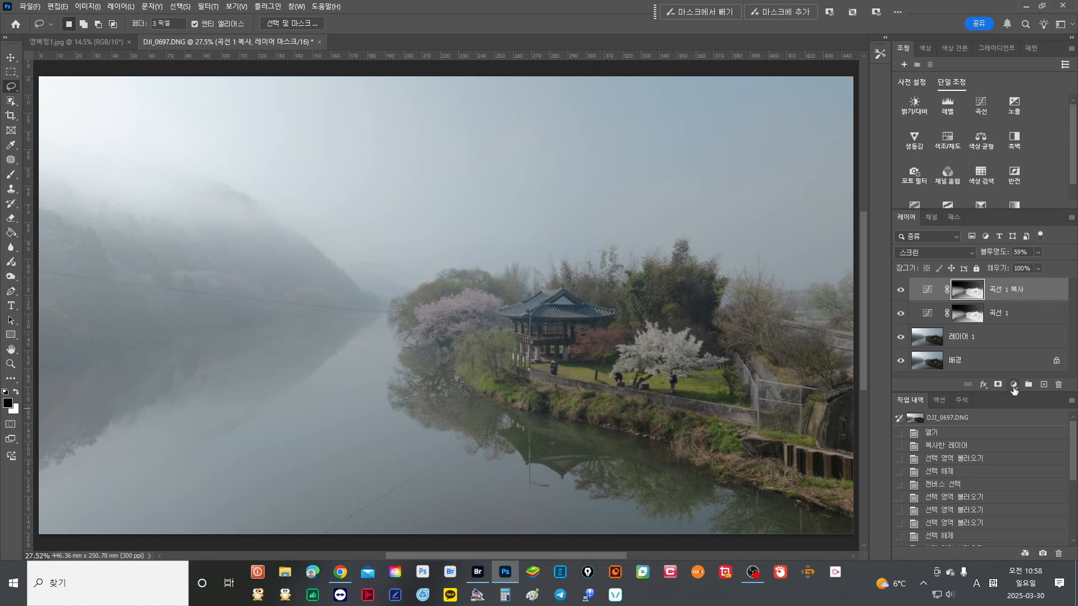
Step: Add a Brightness/Contrast adjustment layer on top of the stack with contrast set to 100
click(1013, 387)
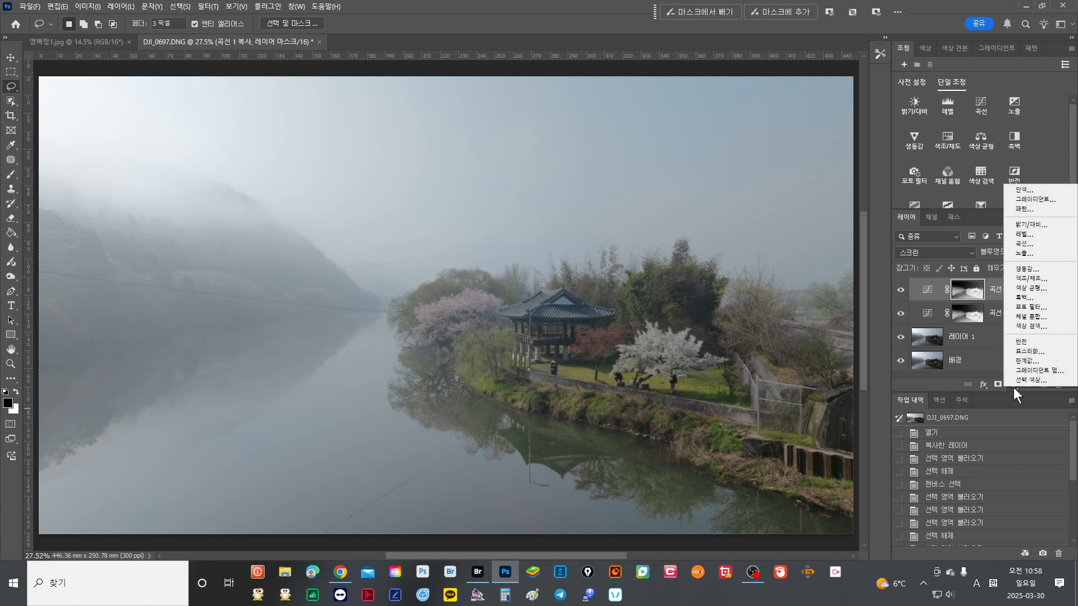
click(1031, 224)
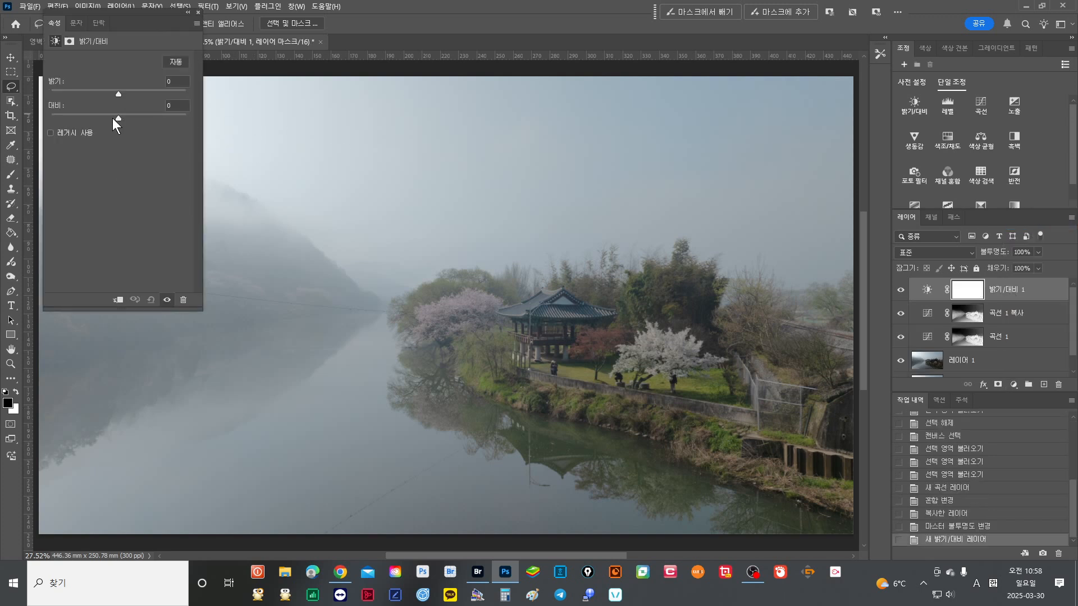
drag(124, 118, 190, 118)
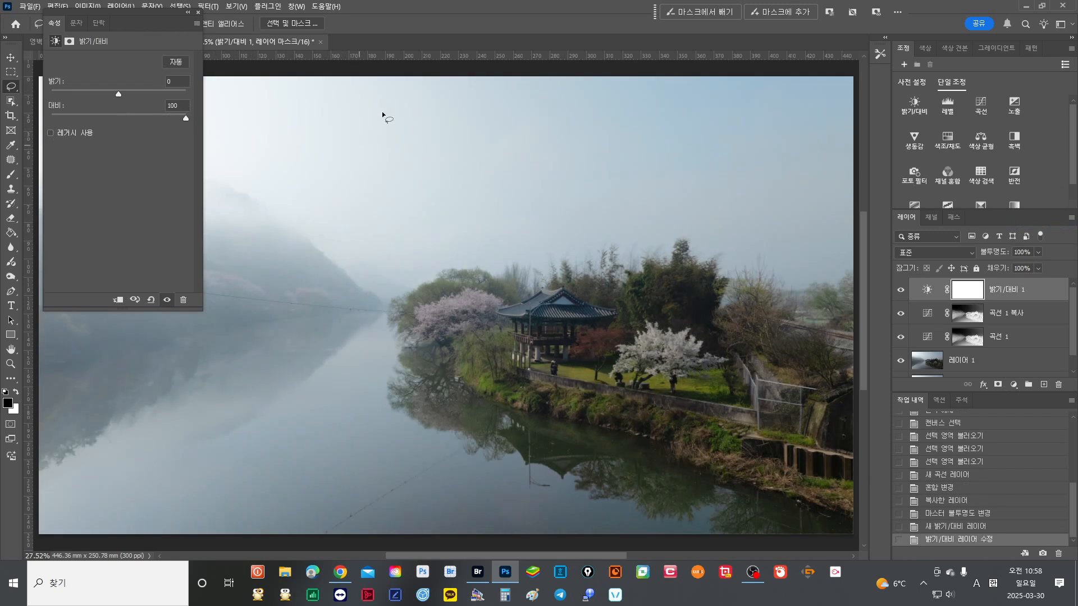
click(198, 12)
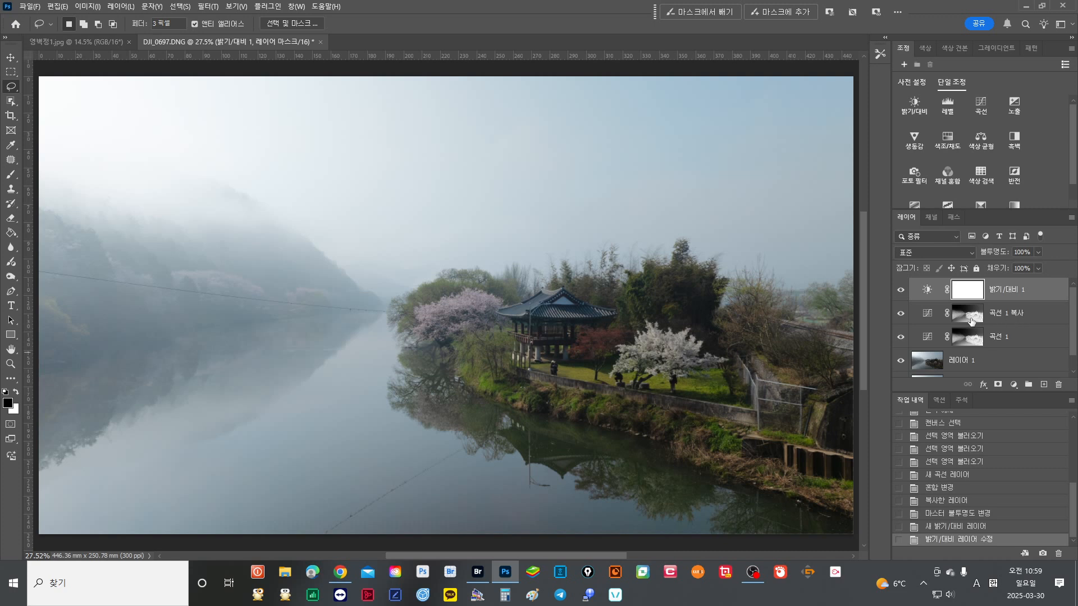
Step: Set the opacity of the duplicated Curves layer to 100%
click(971, 320)
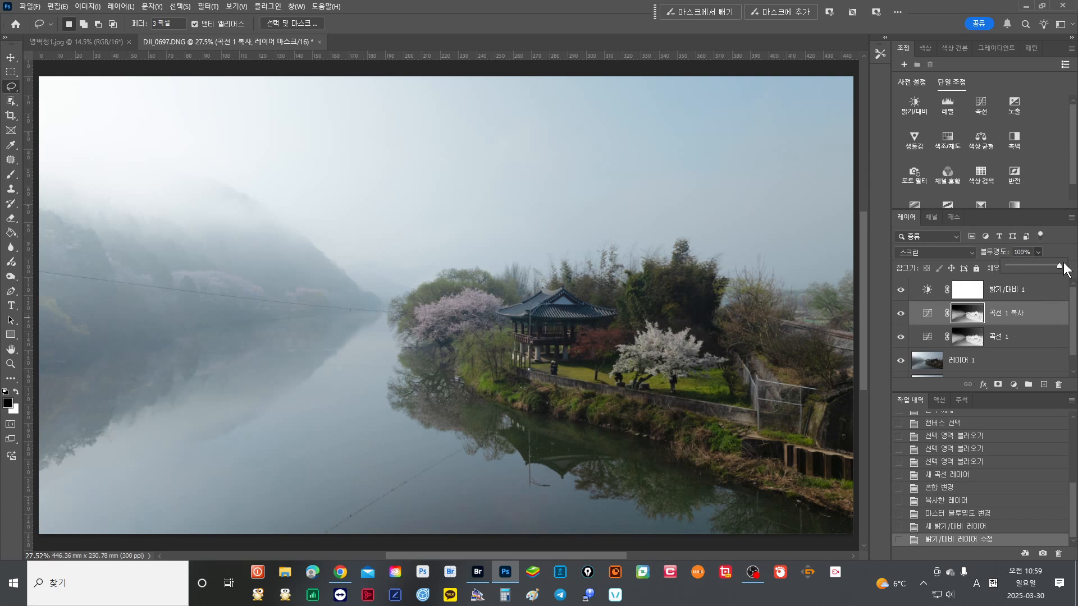
drag(1065, 270, 1066, 271)
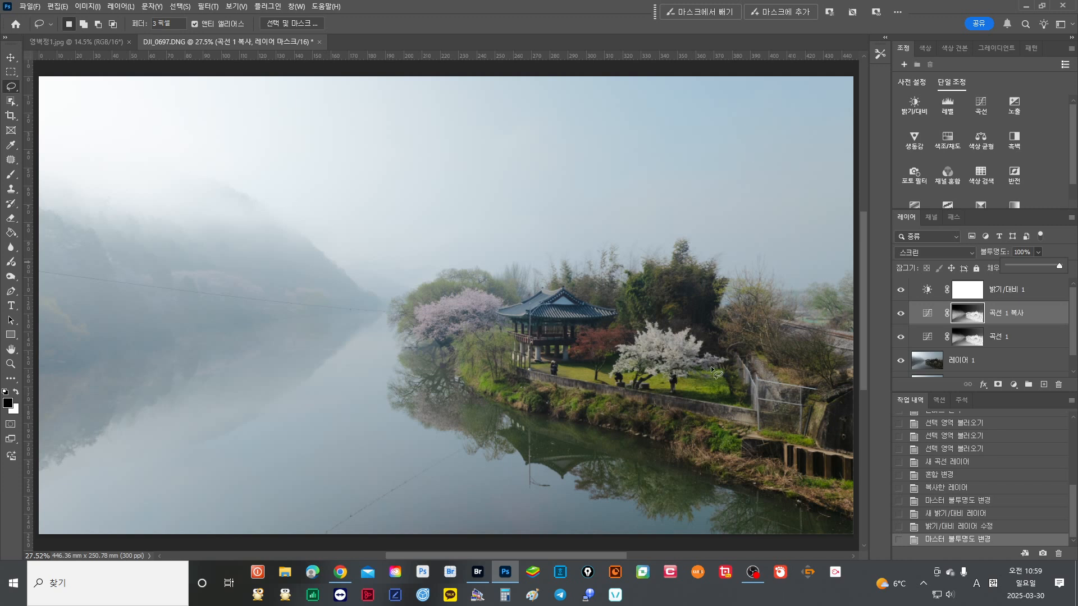
Step: Select the Brightness/Contrast layer and compare the photo's colour with the reference image 영벽정1.jpg twice
click(1027, 296)
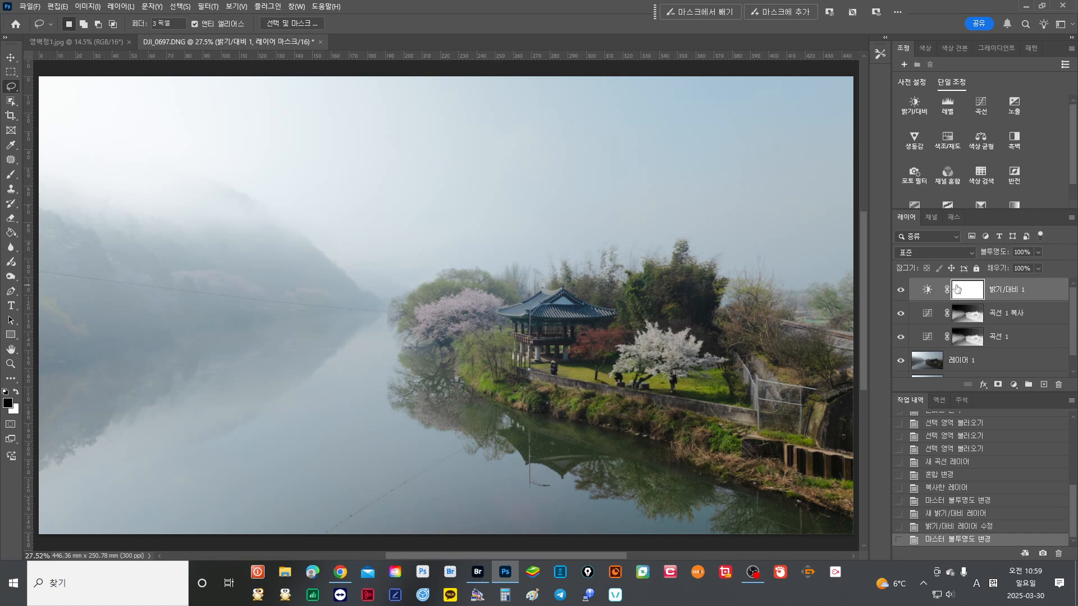
click(103, 42)
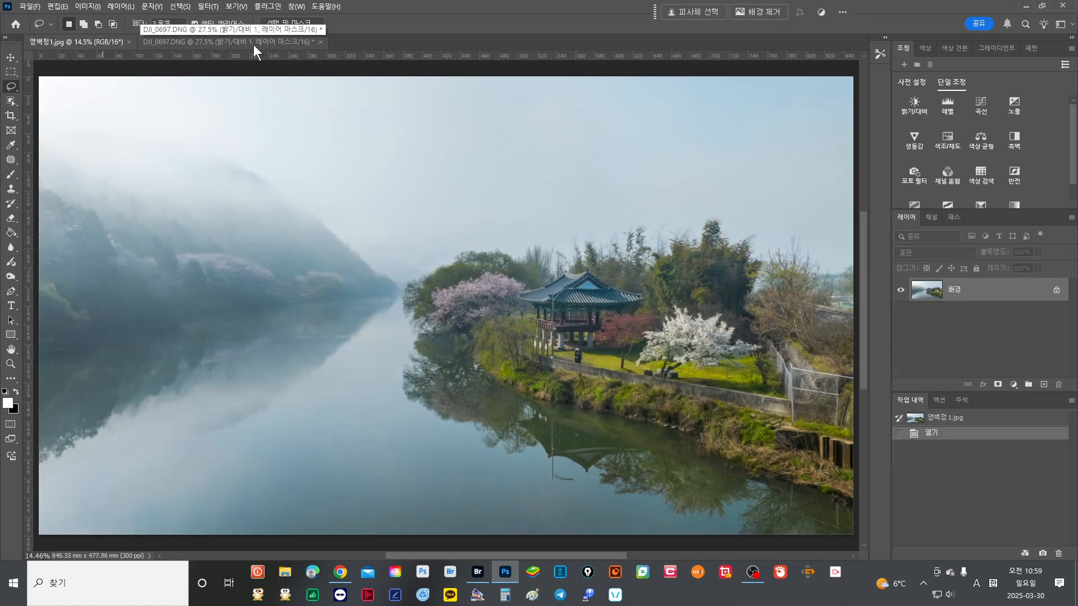
click(254, 45)
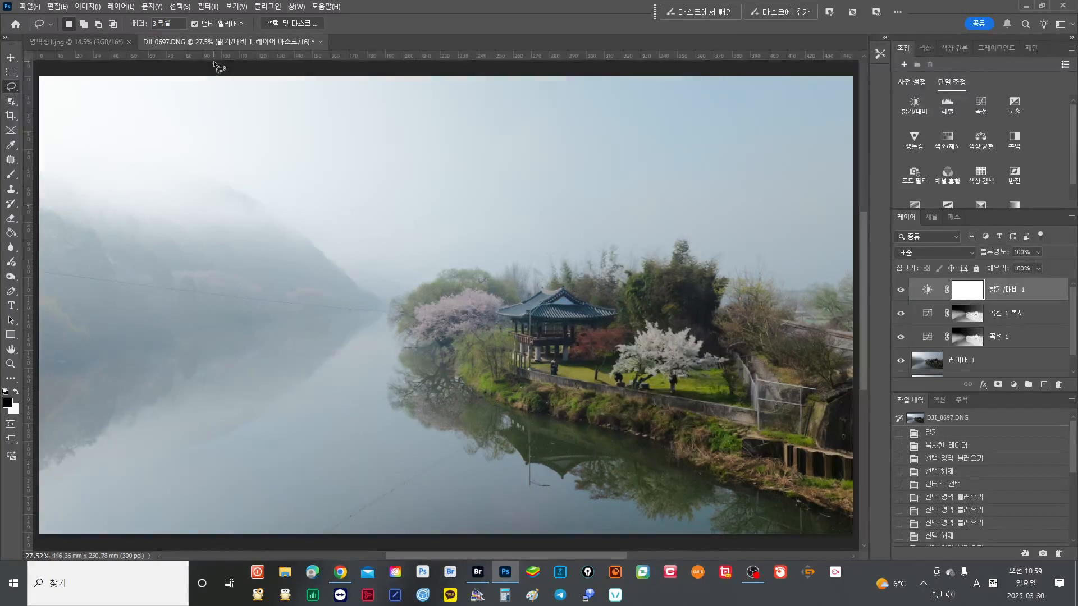
click(82, 42)
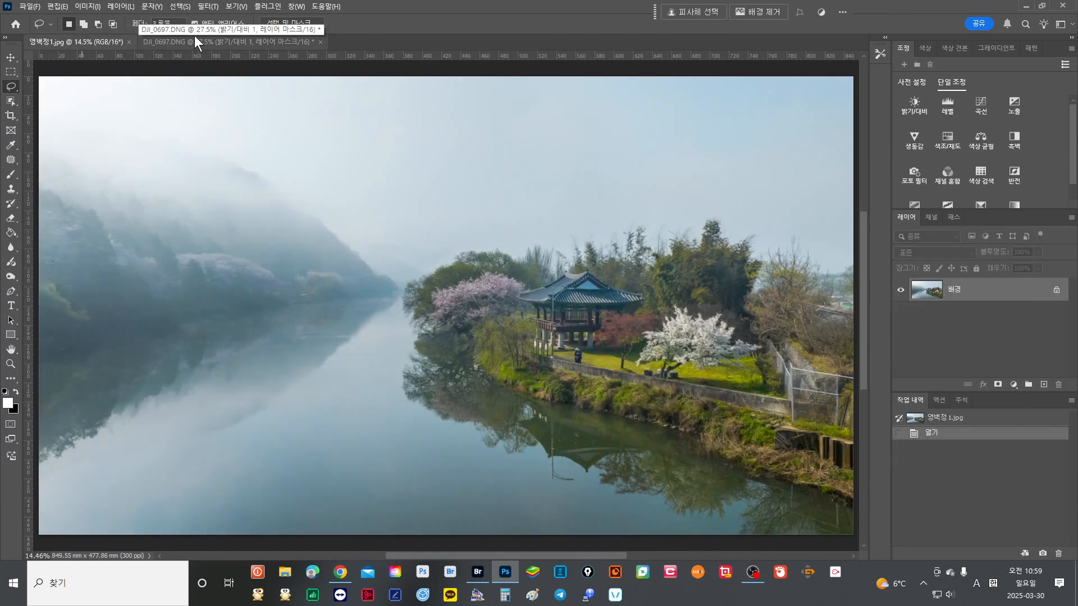
click(210, 42)
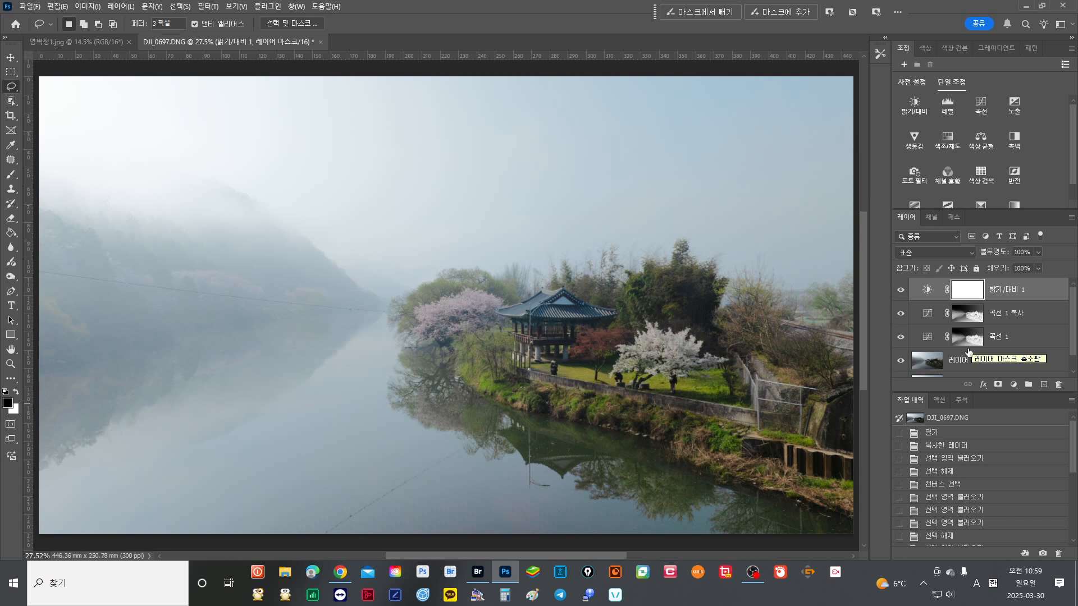
click(1014, 385)
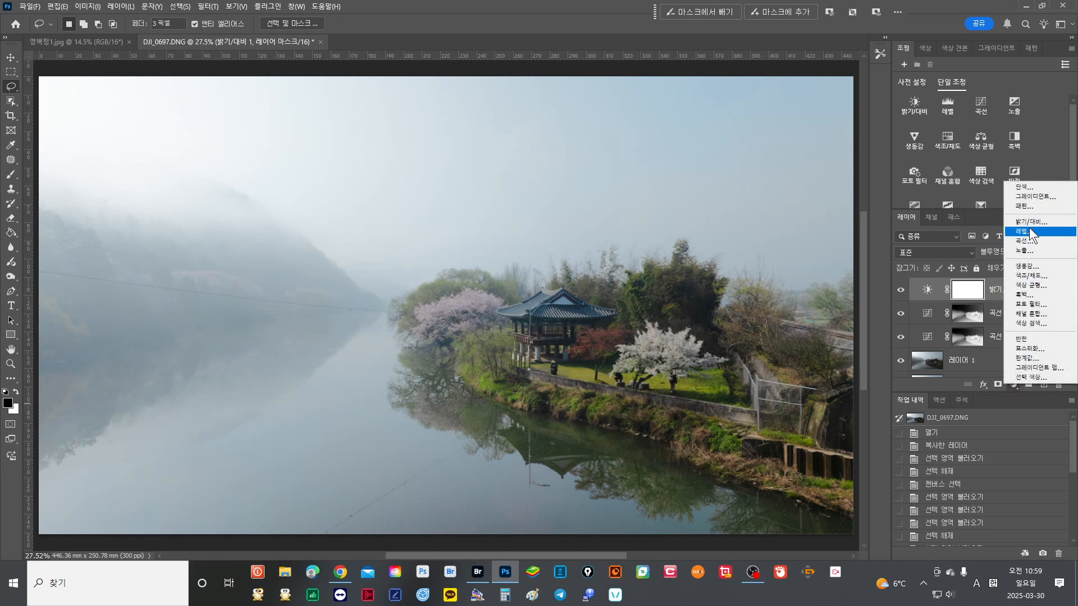
click(1036, 276)
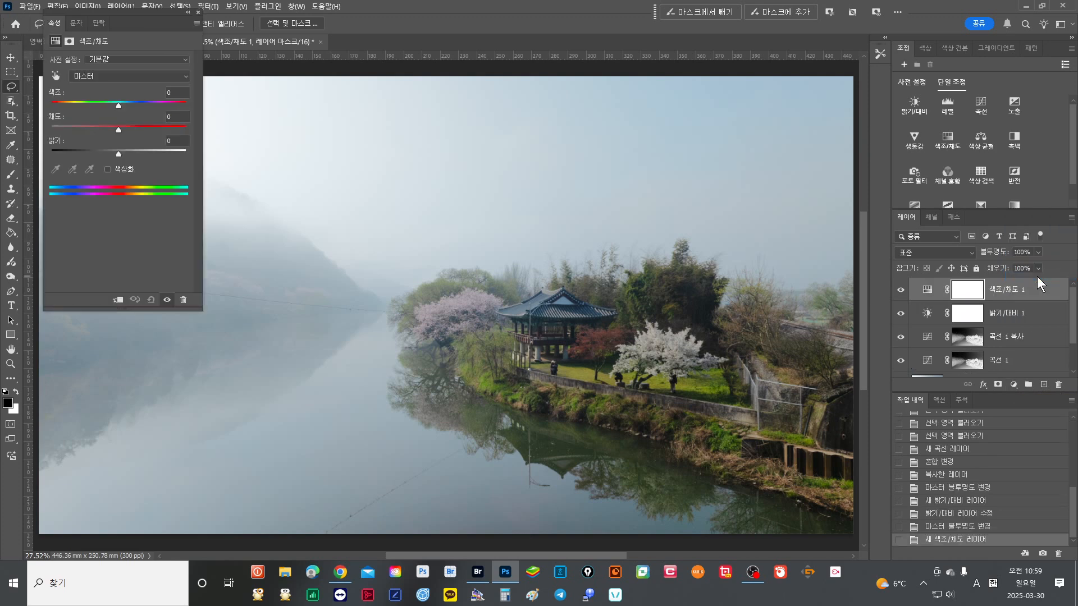
drag(121, 131, 194, 138)
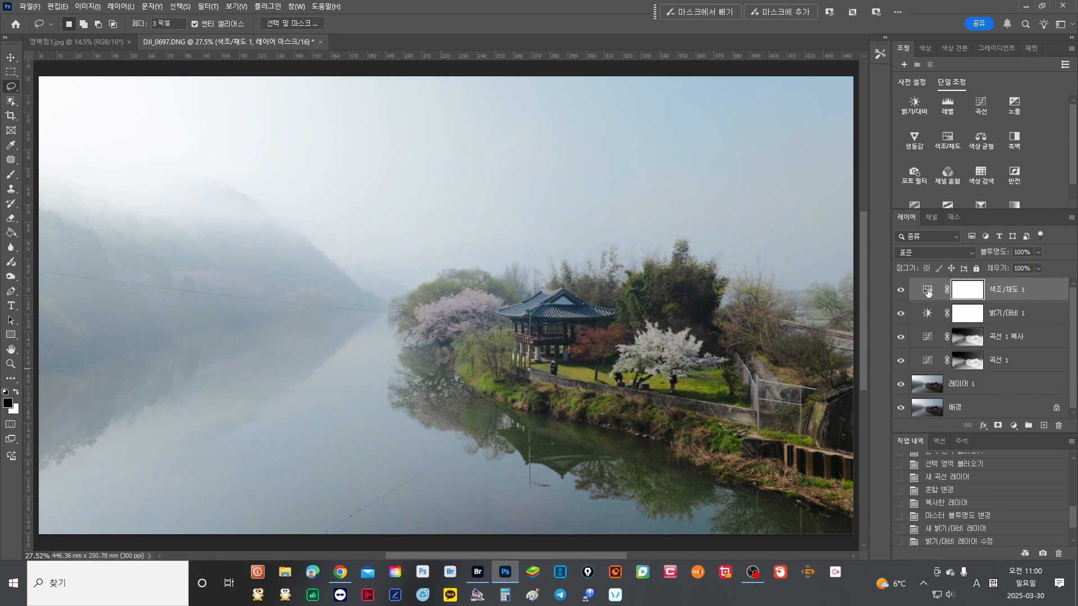
click(929, 291)
click(1057, 427)
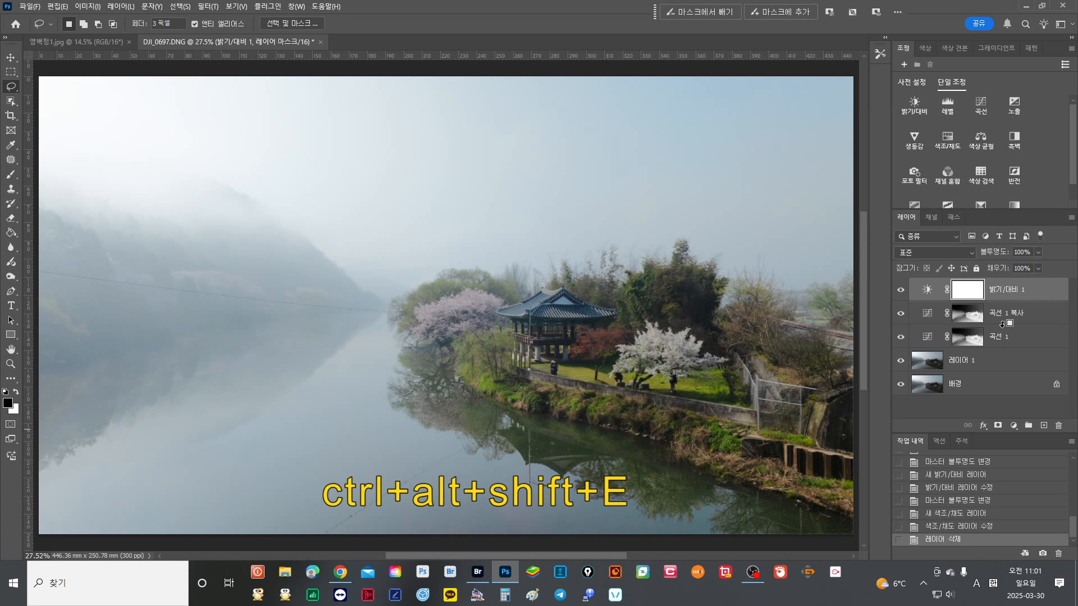
Step: Stamp all visible layers into a new layer on top of the stack and duplicate it
key(ctrl+alt+shift+e)
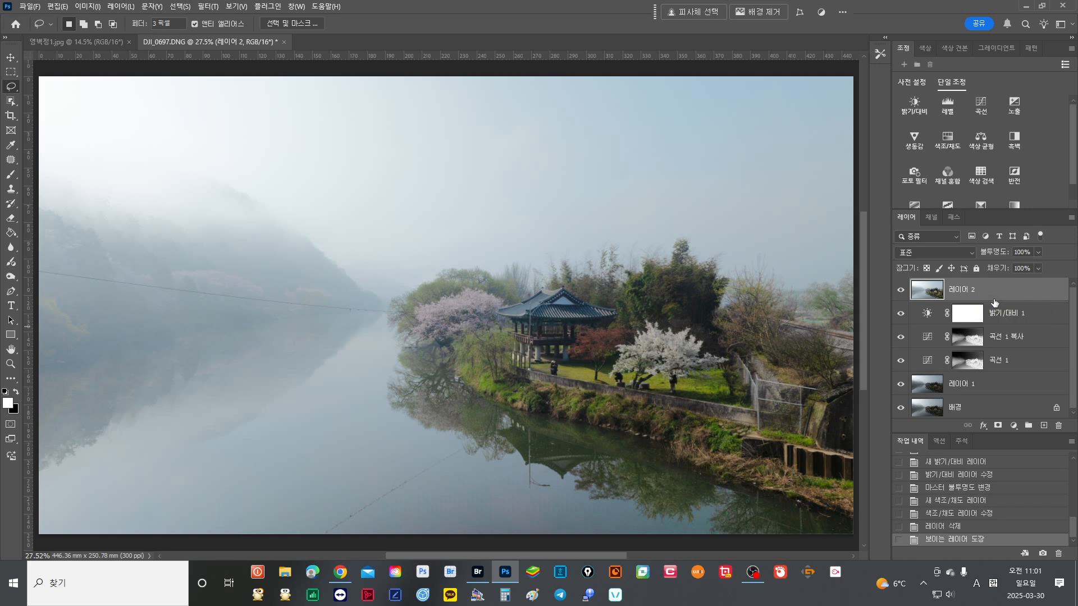
key(ctrl+j)
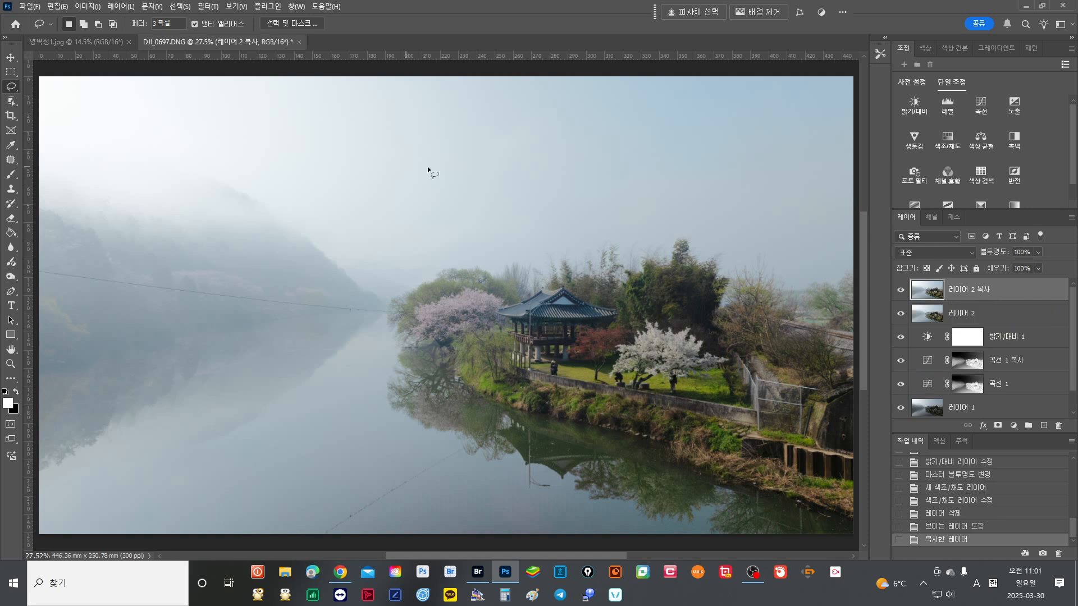
Step: Apply the HSB/HSL filter to the duplicate of the stamped layer with RGB input mode and HSL row order
click(208, 6)
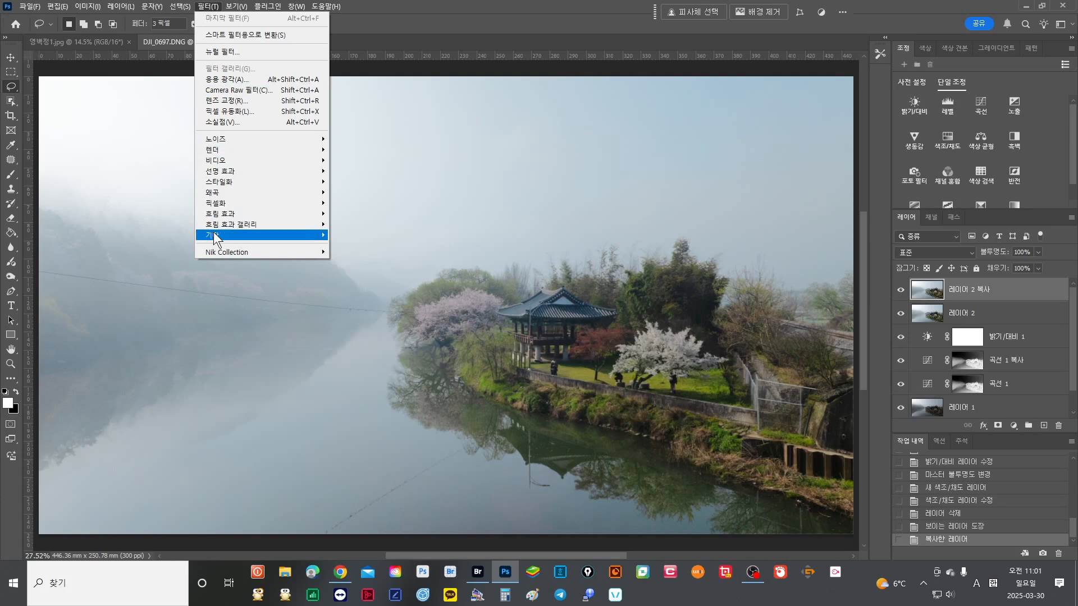
mouse_move(216, 236)
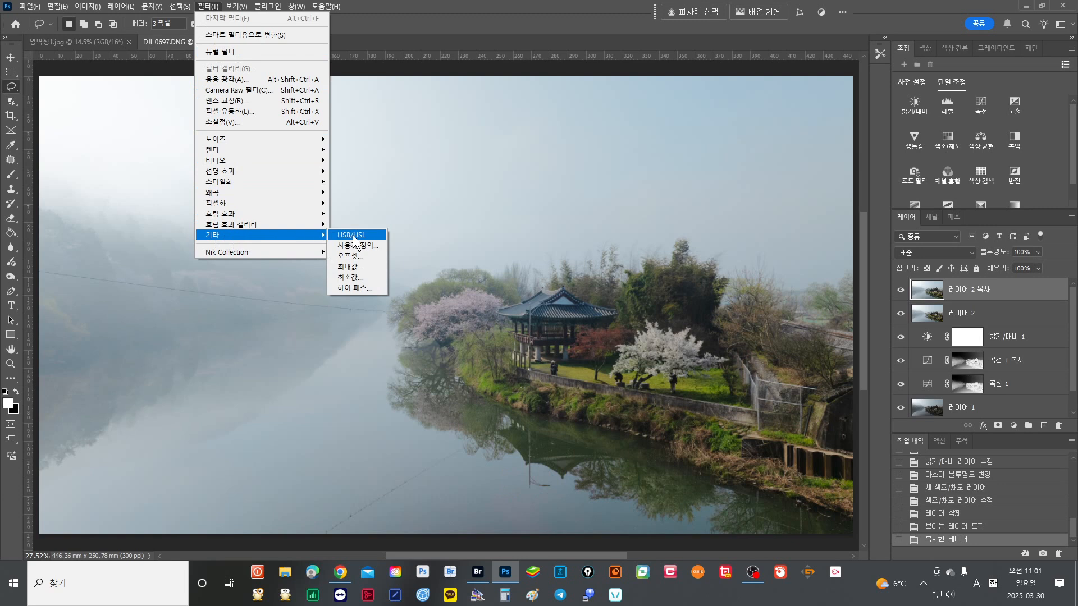
click(353, 236)
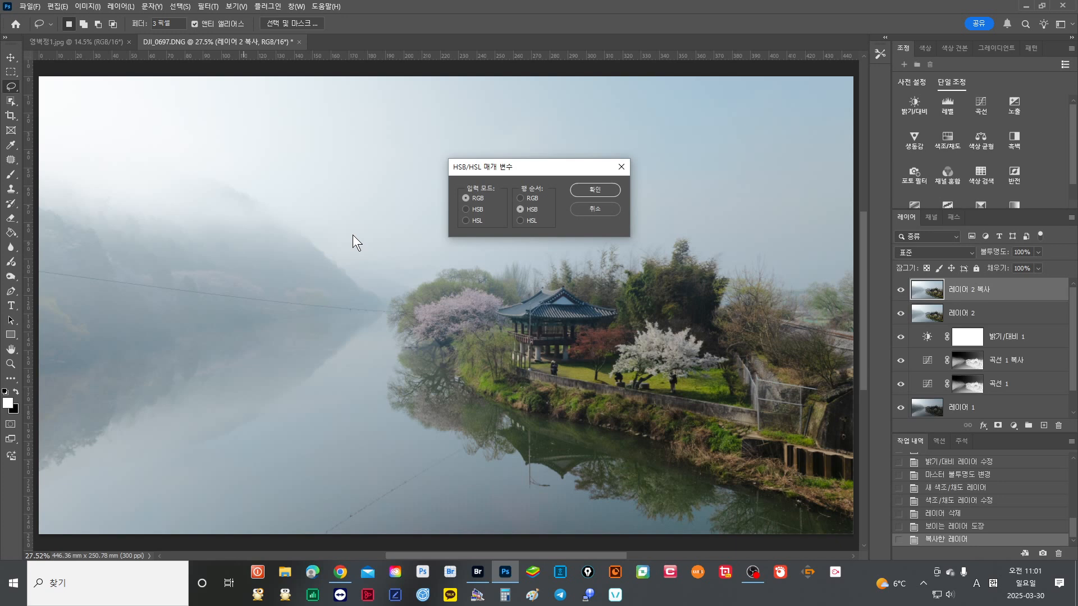
click(521, 222)
click(595, 192)
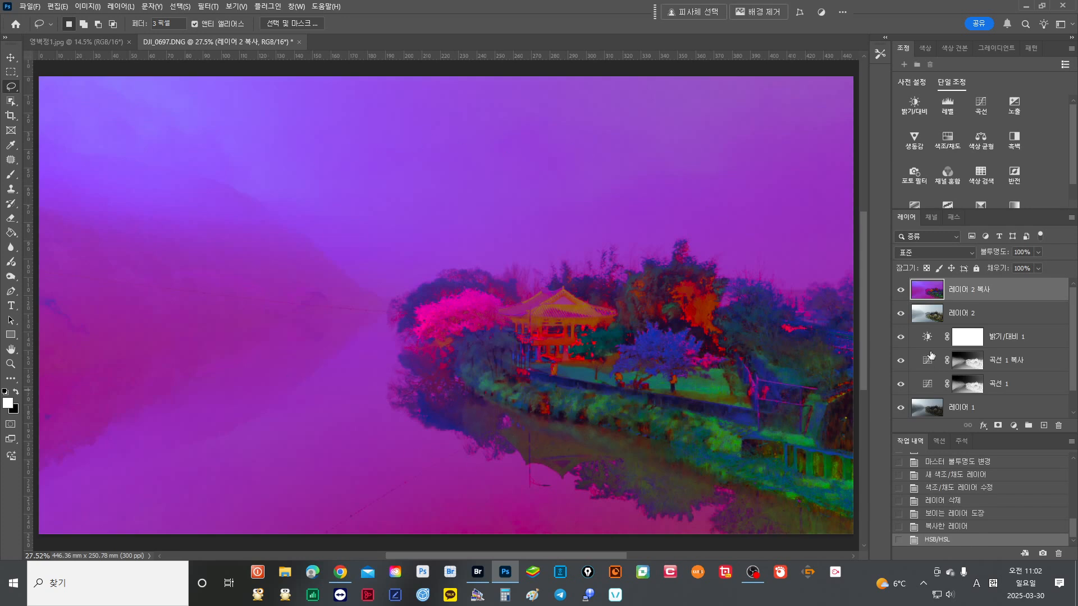
Step: Load the green channel of the HSL-converted image as a selection and delete the converted duplicate layer
click(931, 217)
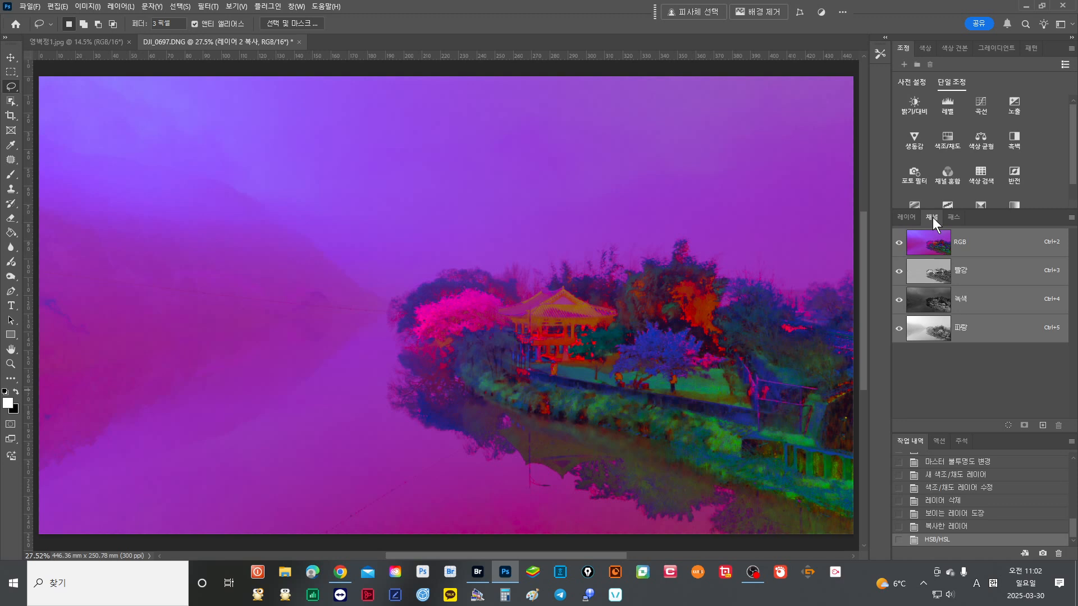
ctrl+click(929, 303)
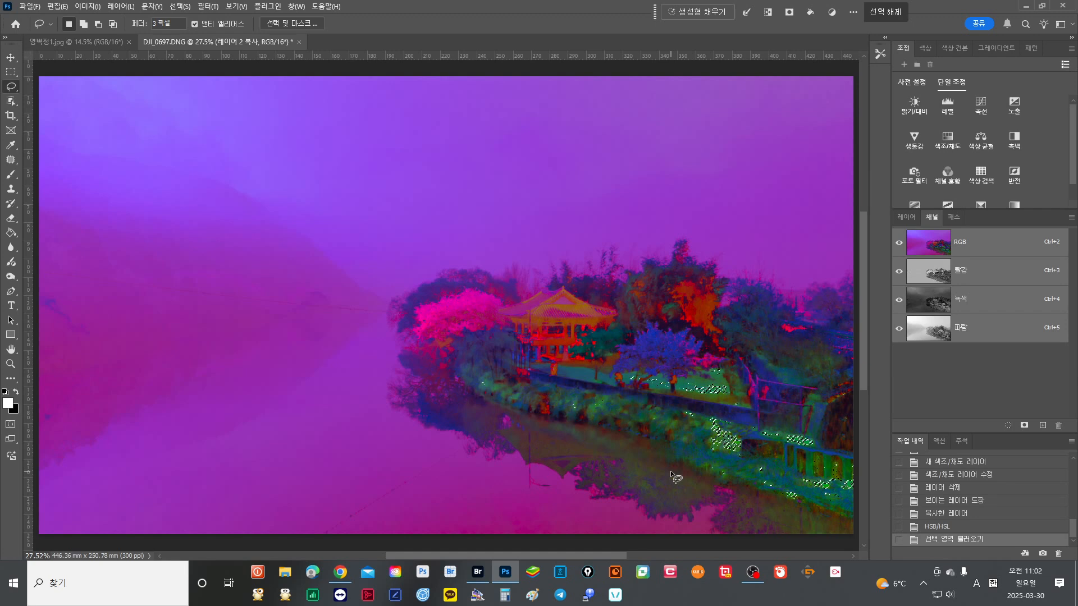
click(908, 219)
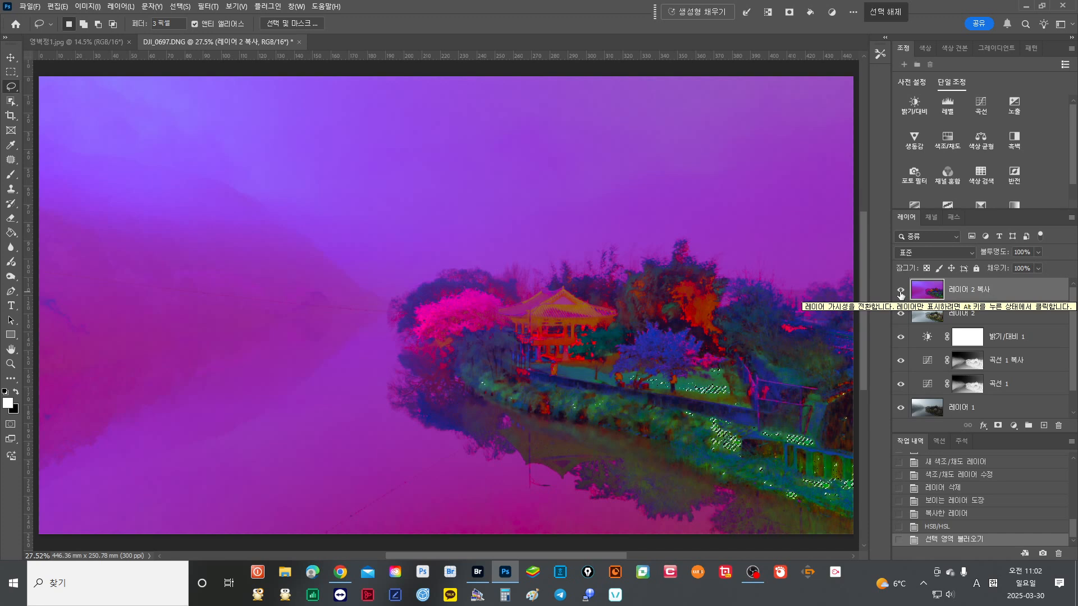
drag(922, 294, 1058, 427)
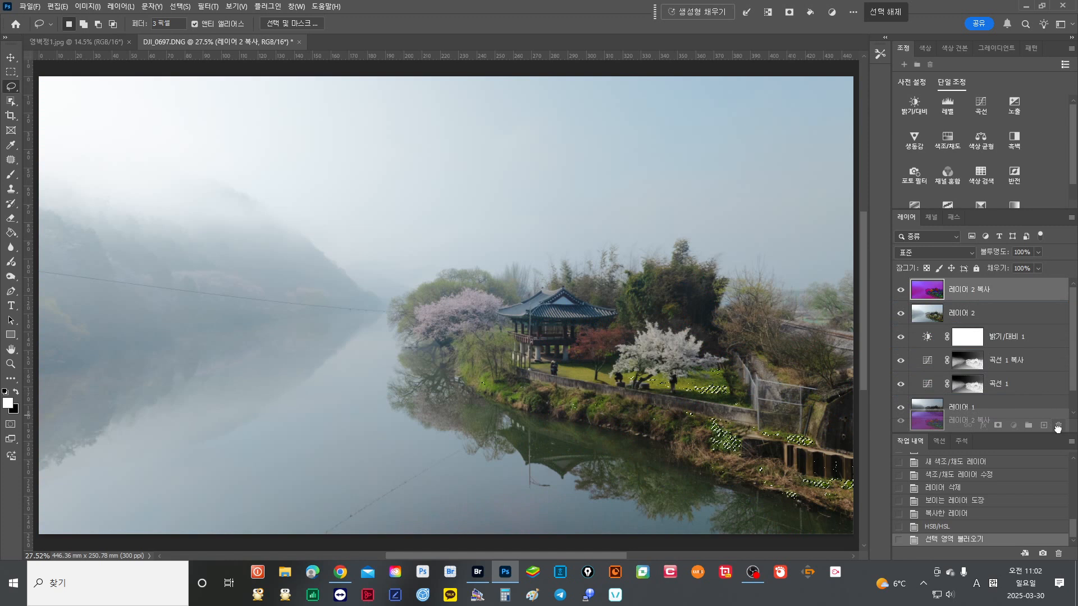
drag(1058, 427, 1058, 428)
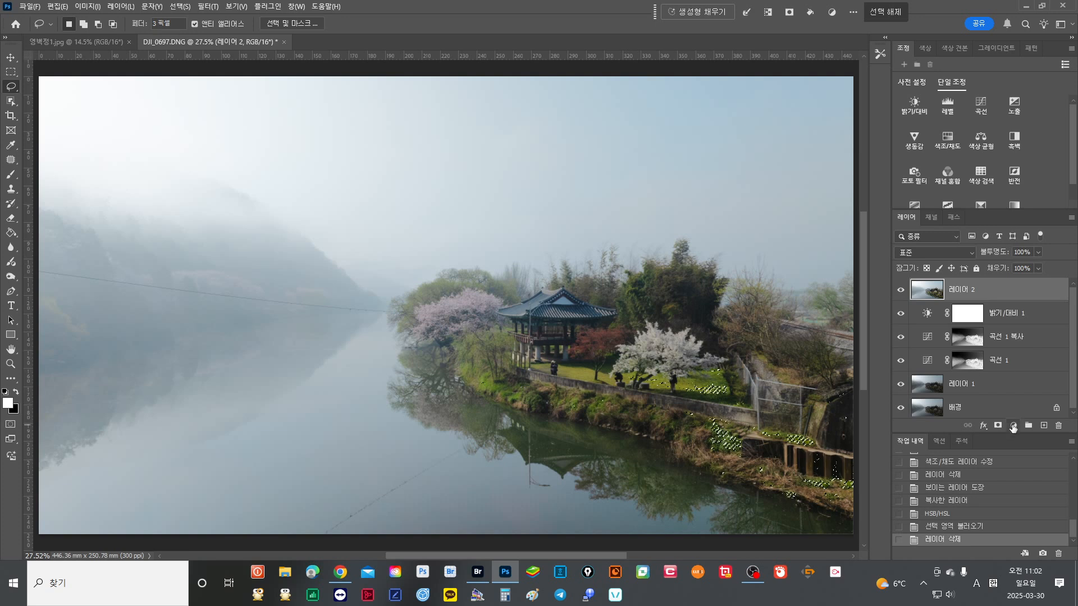
Step: Add a Hue/Saturation adjustment layer masked by the loaded selection and set its saturation to +100
click(1013, 428)
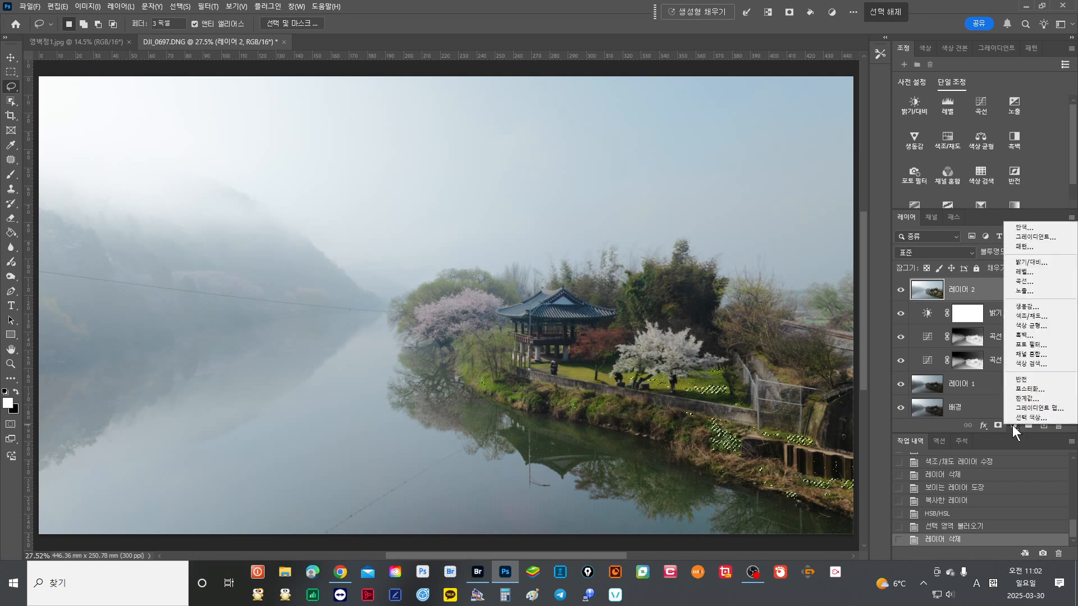
click(1042, 315)
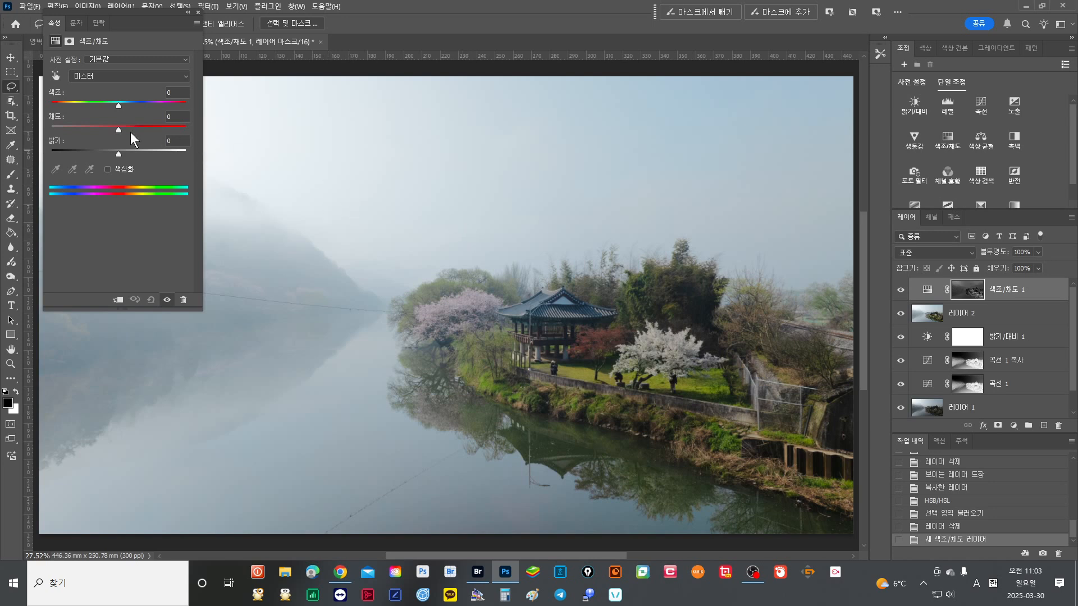
drag(120, 129, 186, 129)
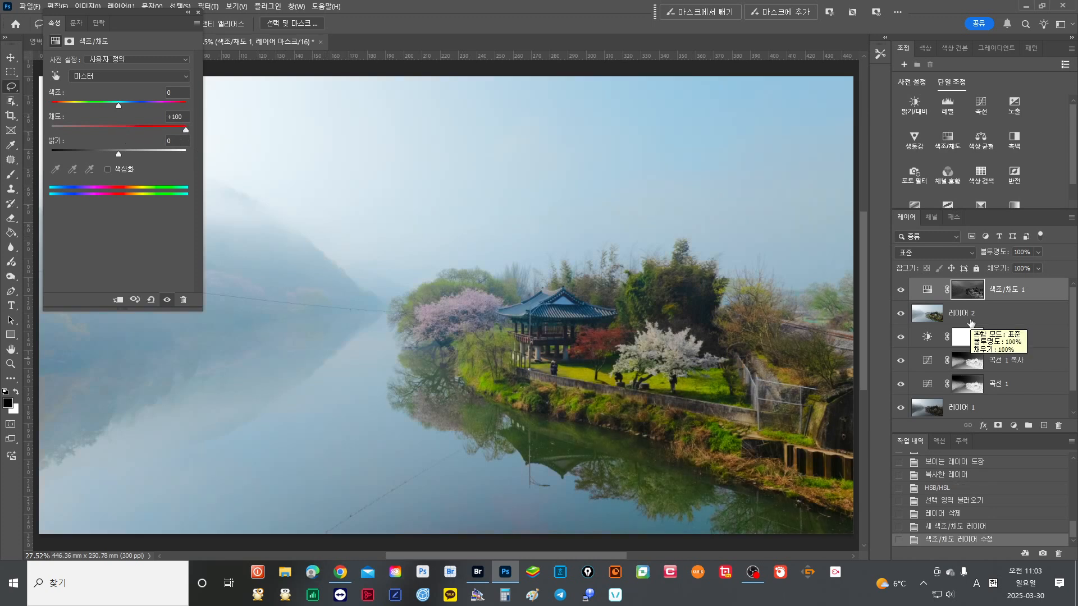